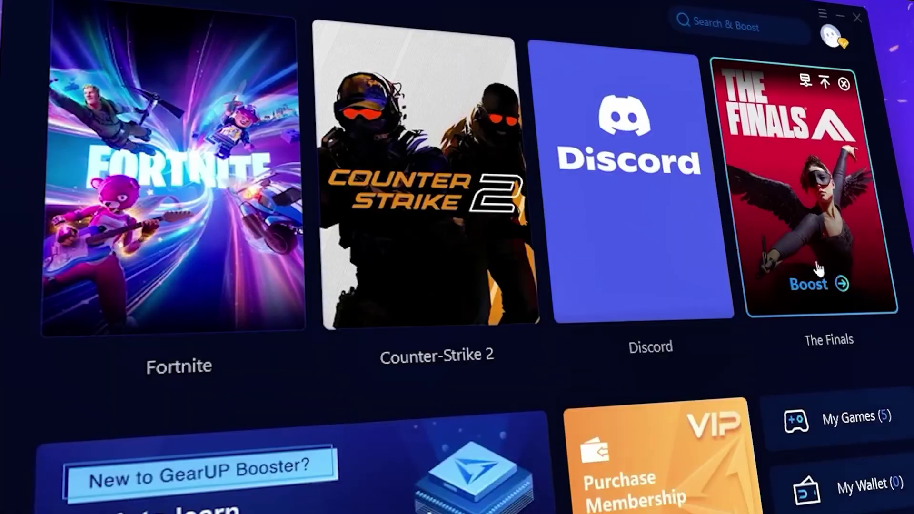
Step: Select the GearUp Booster description line, then show Task Manager's Ethernet throughput graph
{"action": "mouse_move", "coordinate": [663, 310]}
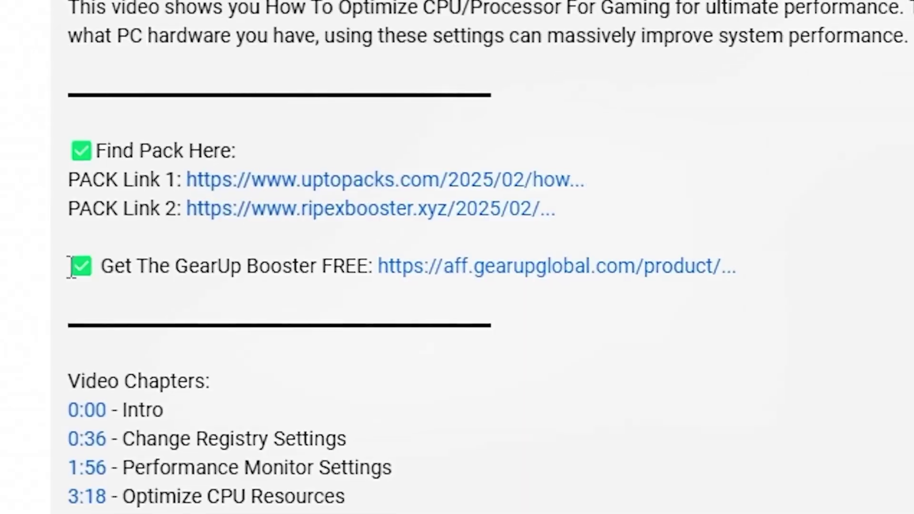
{"action": "left_click_drag", "start_coordinate": [71, 269], "coordinate": [747, 288]}
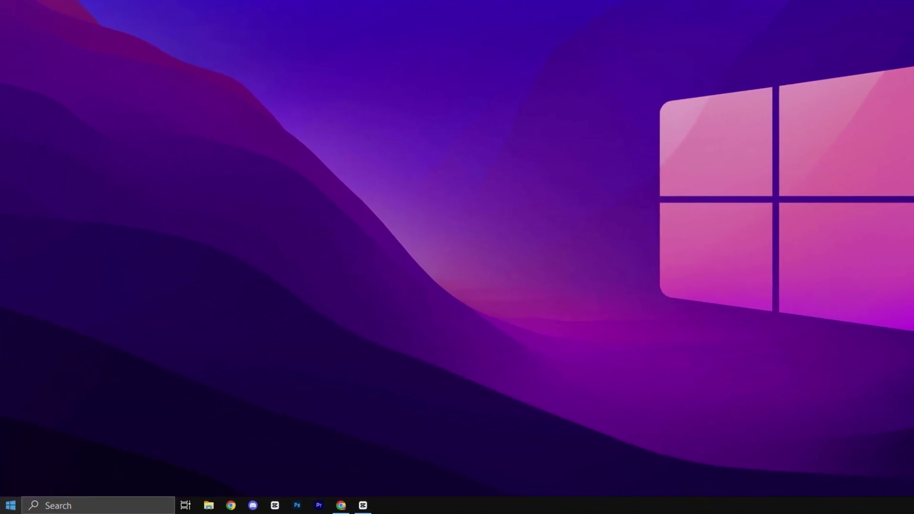
{"action": "key", "text": "super+x"}
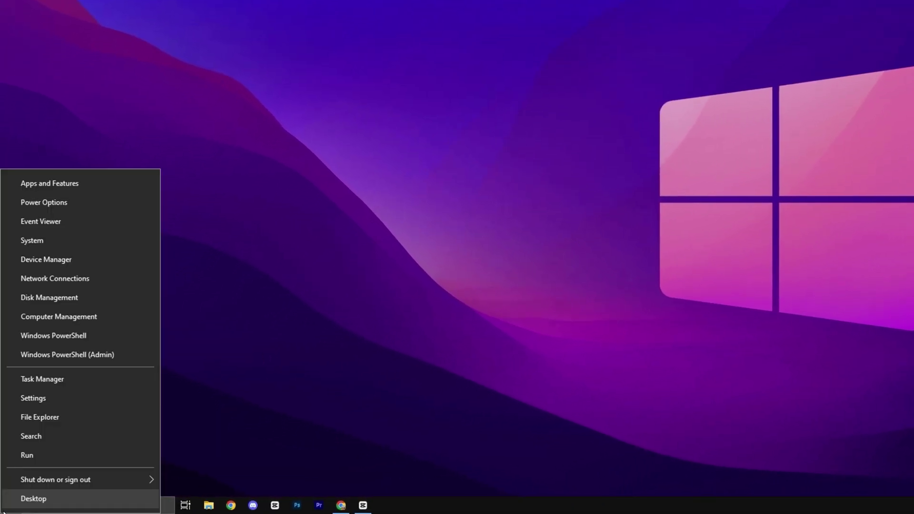
{"action": "left_click", "coordinate": [68, 381]}
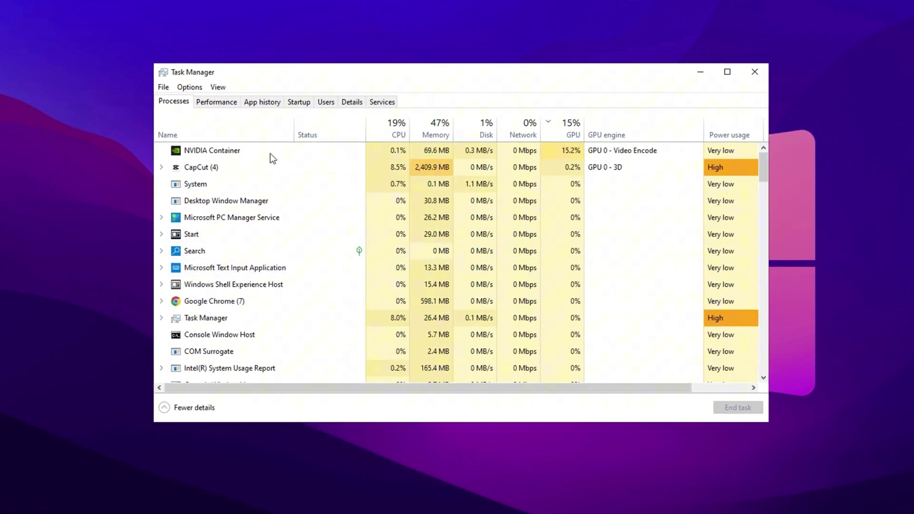
{"action": "left_click", "coordinate": [221, 102]}
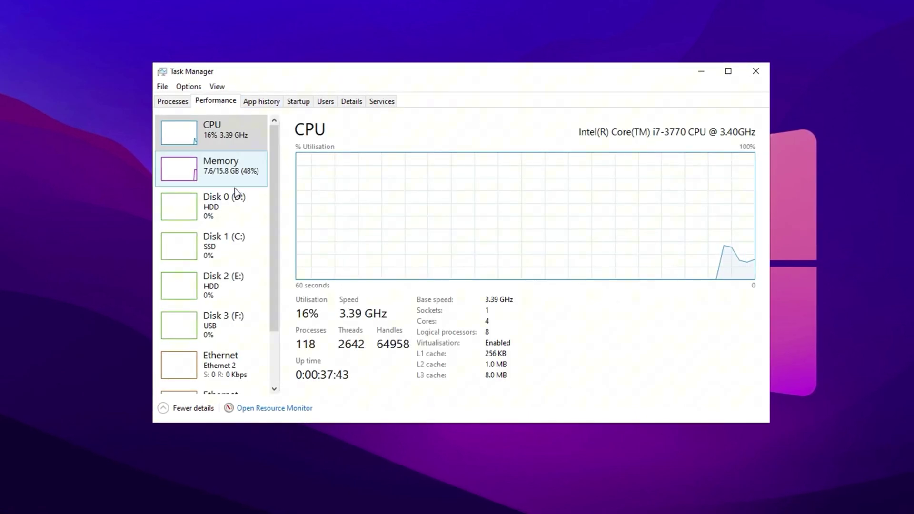
{"action": "left_click", "coordinate": [211, 362]}
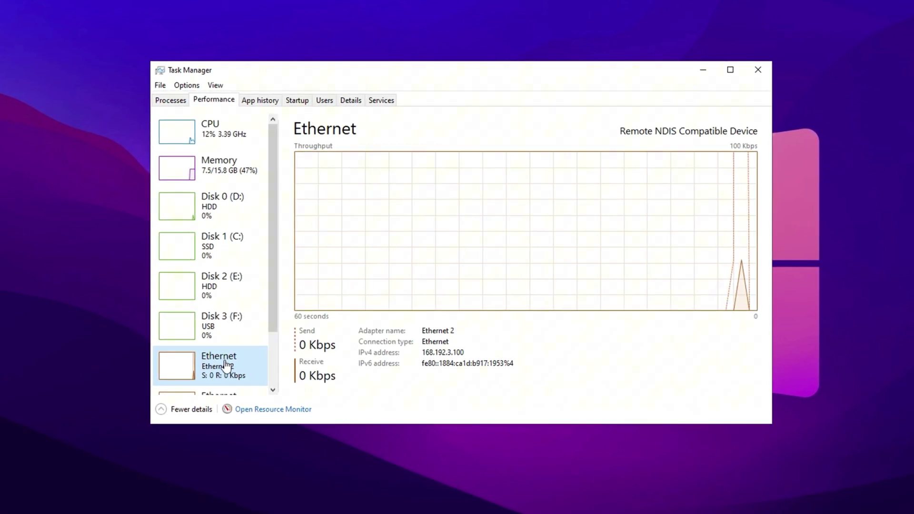
Step: Open Resource Monitor's network view, move it aside, and expand TCP Connections
{"action": "left_click", "coordinate": [265, 409]}
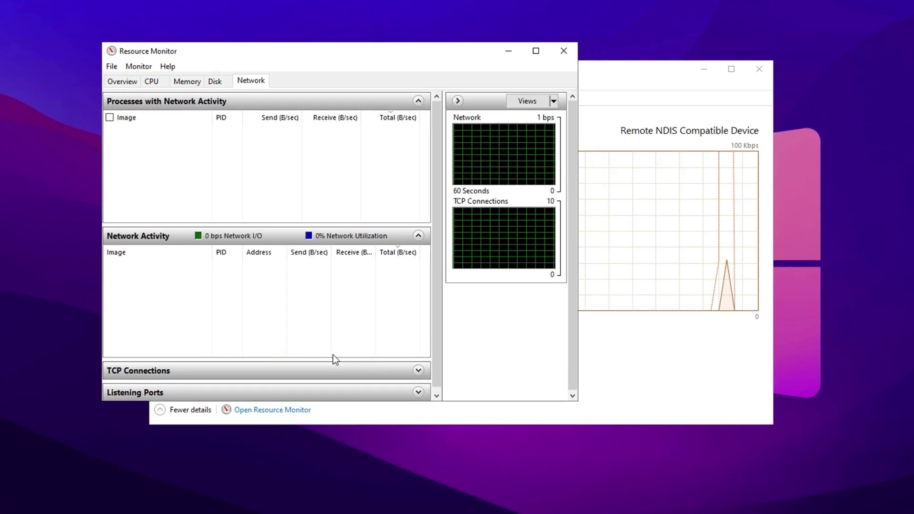
{"action": "left_click_drag", "start_coordinate": [326, 48], "coordinate": [446, 75]}
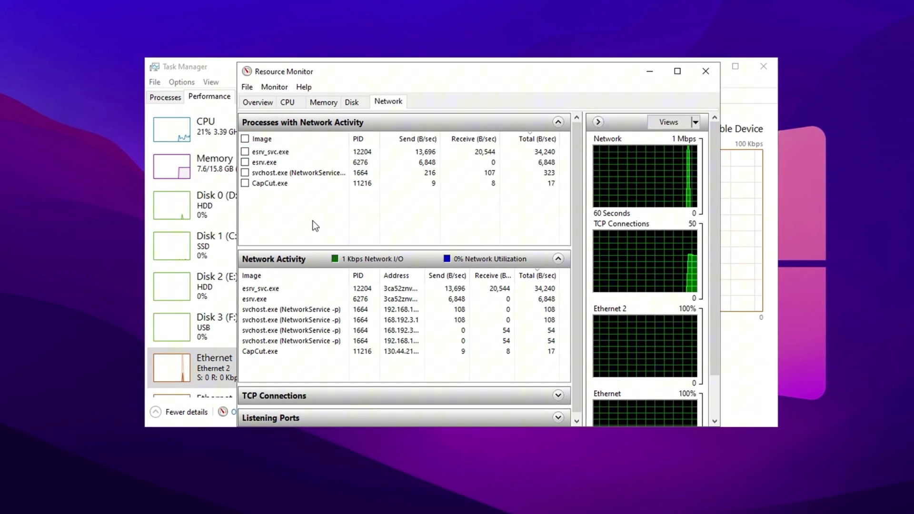
{"action": "scroll", "coordinate": [399, 351], "scroll_direction": "down", "scroll_amount": 1}
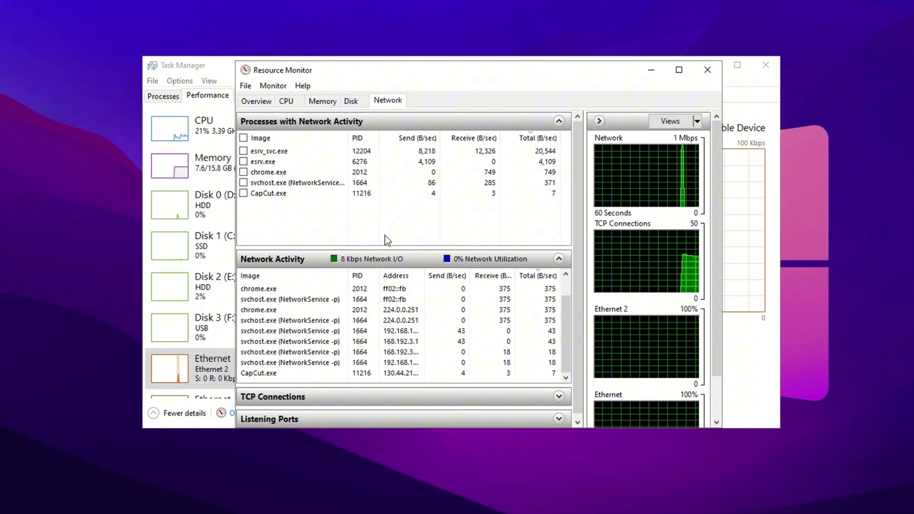
{"action": "left_click", "coordinate": [559, 397]}
{"action": "scroll", "coordinate": [428, 380], "scroll_direction": "down", "scroll_amount": 1}
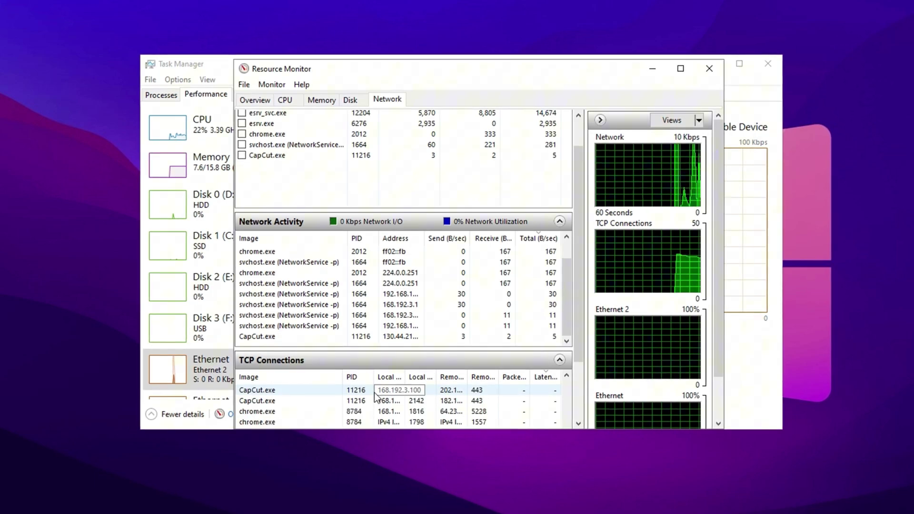
{"action": "left_click_drag", "start_coordinate": [579, 362], "coordinate": [580, 413]}
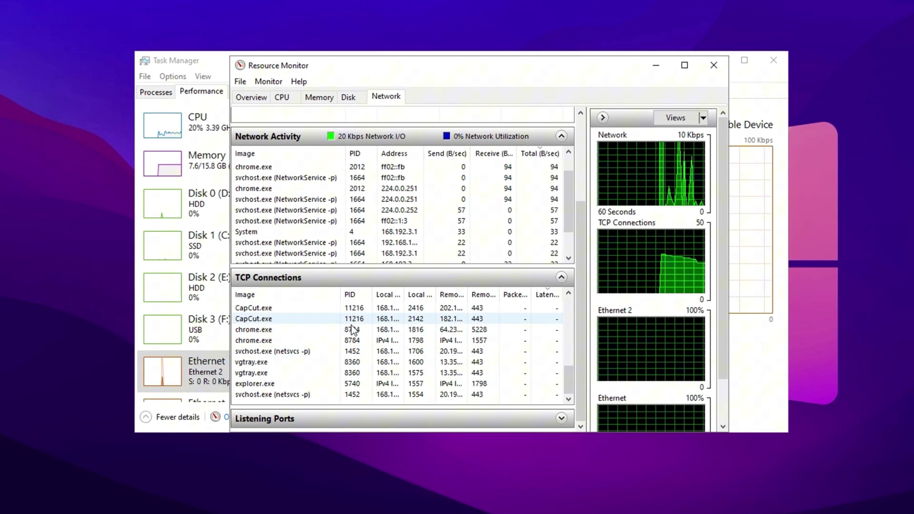
{"action": "scroll", "coordinate": [580, 312], "scroll_direction": "up", "scroll_amount": 4}
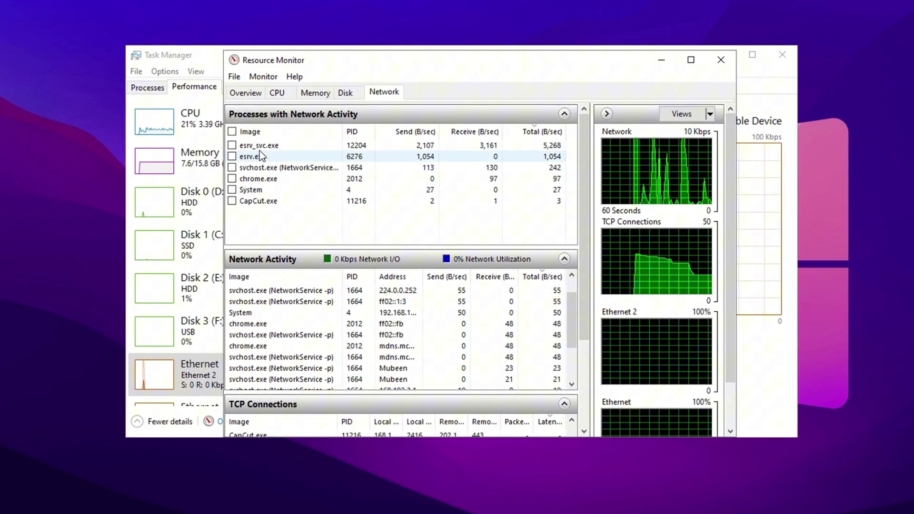
Step: Check esrv_svc.exe's process actions without ending it, then select svchost.exe (NetworkService)
{"action": "right_click", "coordinate": [251, 145]}
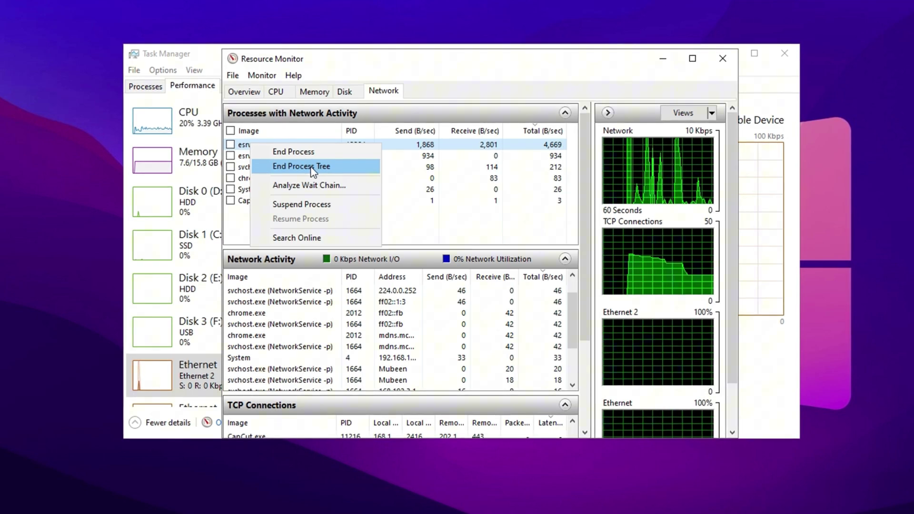
{"action": "left_click", "coordinate": [241, 214]}
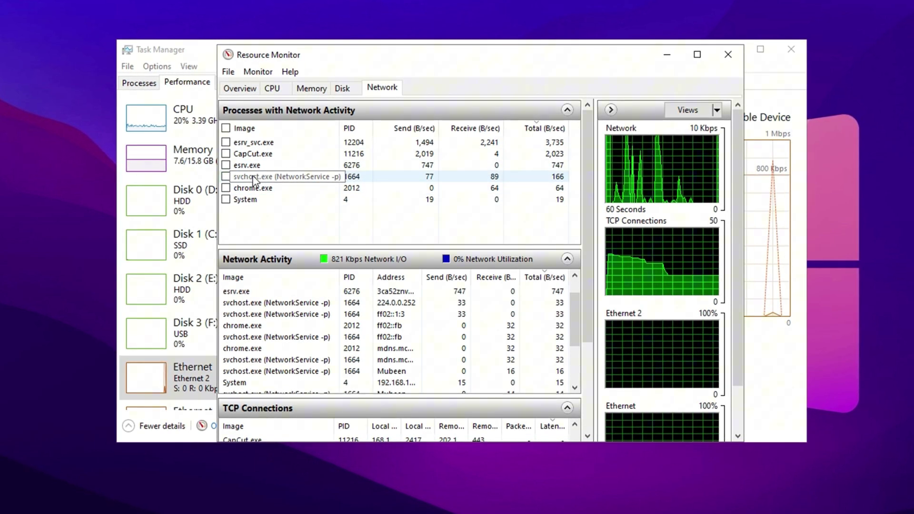
{"action": "left_click", "coordinate": [283, 178]}
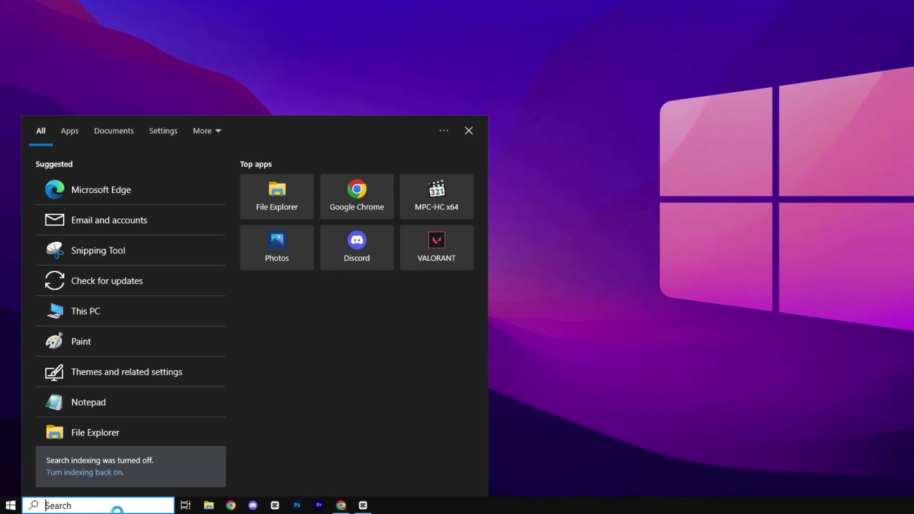
Step: Launch gpedit and reach Computer Configuration > Administrative Templates > Network
{"action": "type", "text": "gped"}
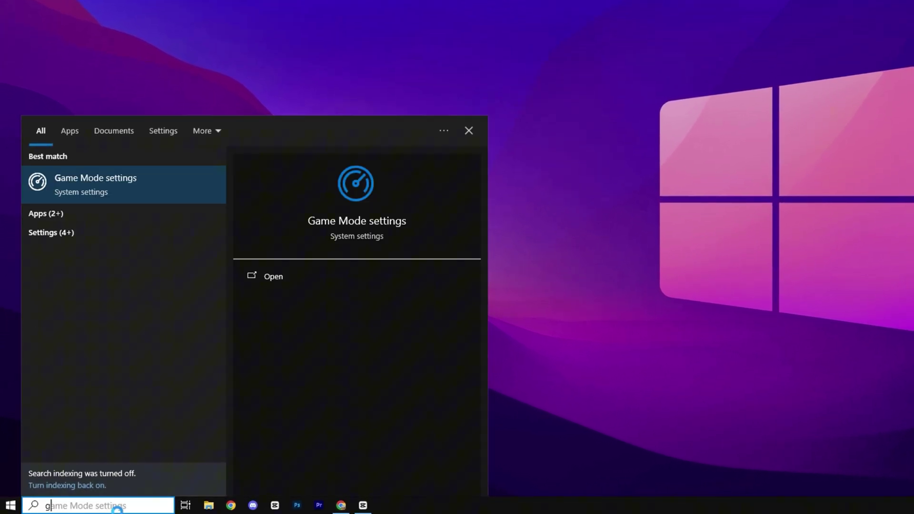
{"action": "left_click", "coordinate": [155, 197]}
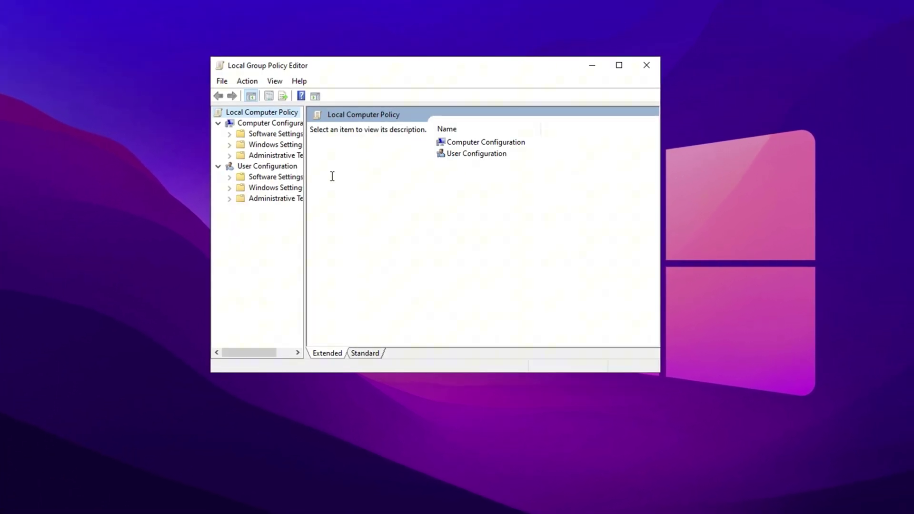
{"action": "left_click", "coordinate": [272, 125]}
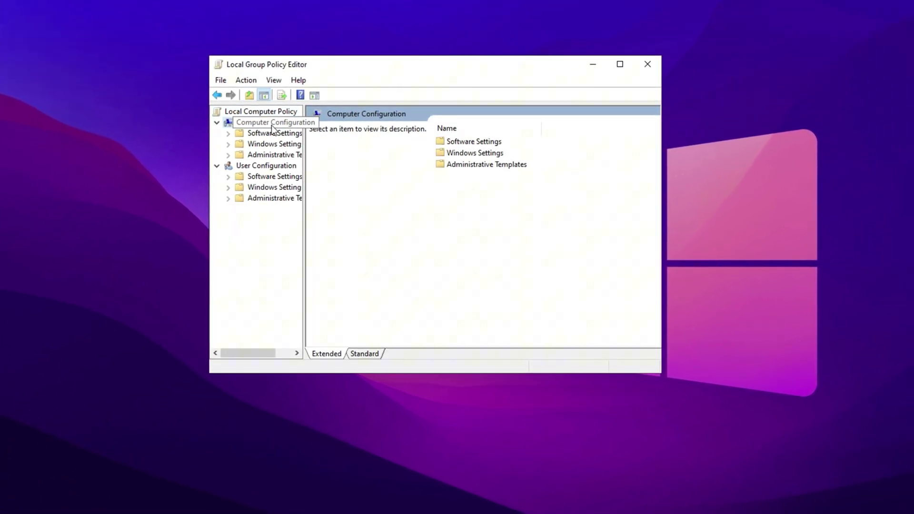
{"action": "double_click", "coordinate": [485, 165]}
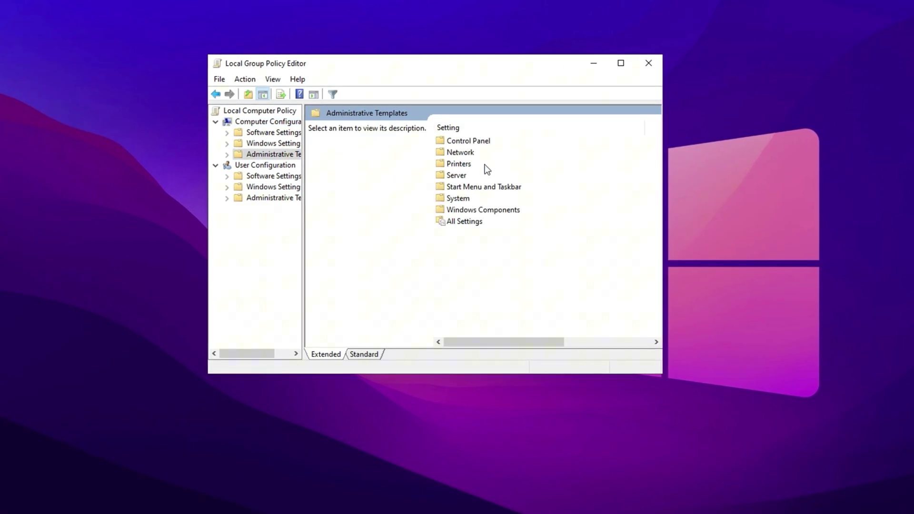
{"action": "left_click", "coordinate": [462, 153]}
{"action": "double_click", "coordinate": [460, 154]}
Step: Open the Limit reservable bandwidth policy under QoS Packet Scheduler
{"action": "scroll", "coordinate": [476, 273], "scroll_direction": "down", "scroll_amount": 3}
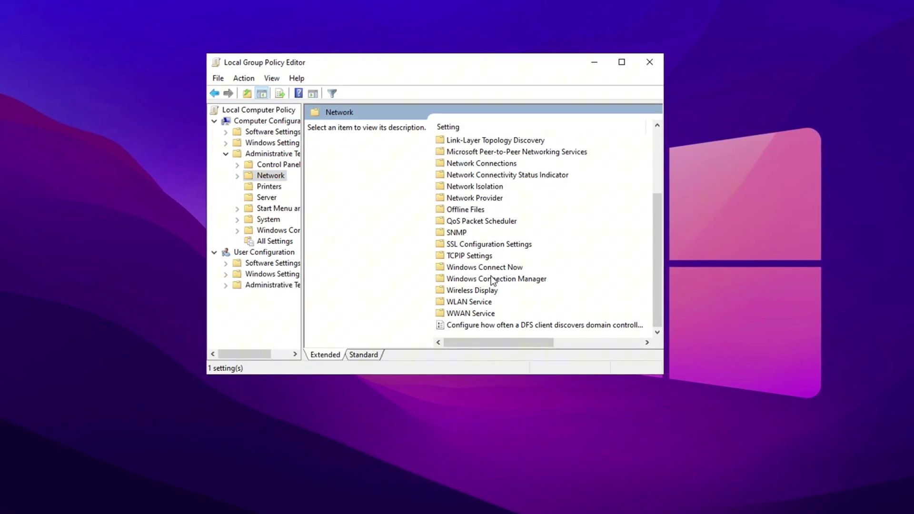
{"action": "left_click", "coordinate": [461, 221]}
{"action": "double_click", "coordinate": [474, 221]}
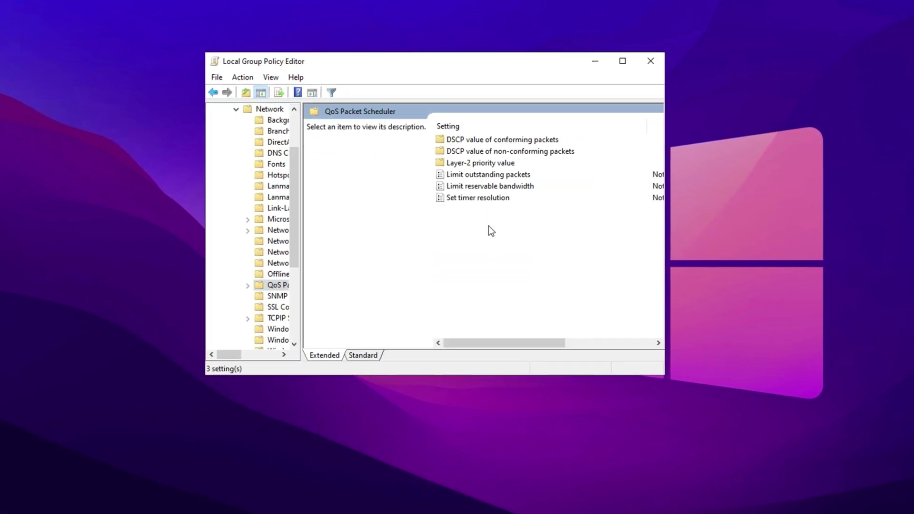
{"action": "left_click", "coordinate": [470, 187]}
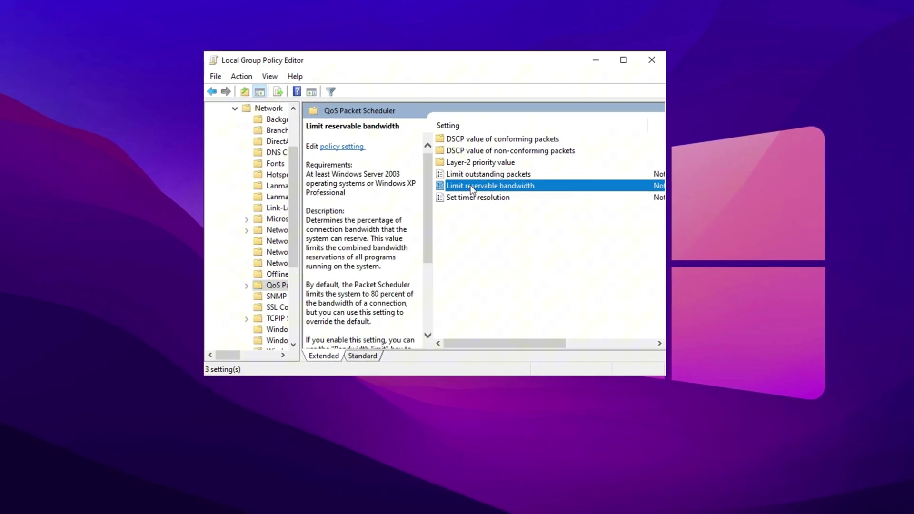
{"action": "double_click", "coordinate": [477, 186]}
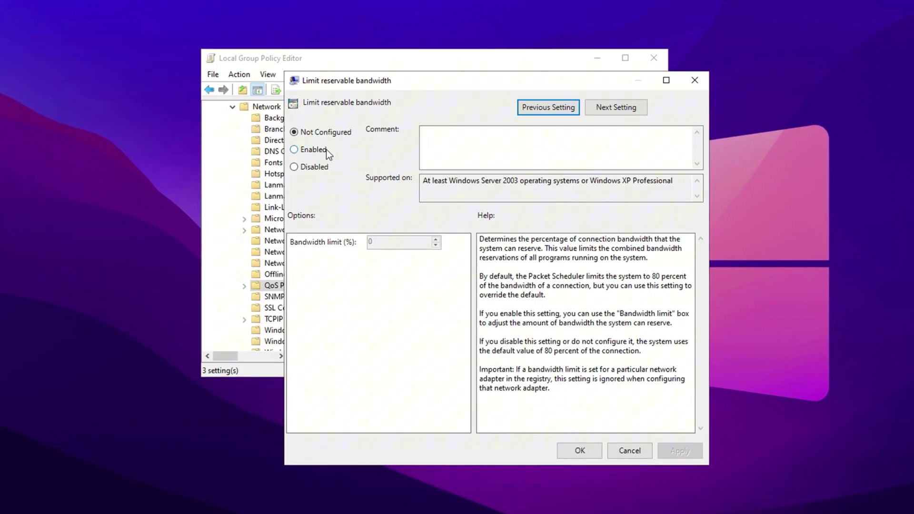
Step: Enable Limit reservable bandwidth with a Bandwidth limit of 10 percent
{"action": "left_click", "coordinate": [313, 149]}
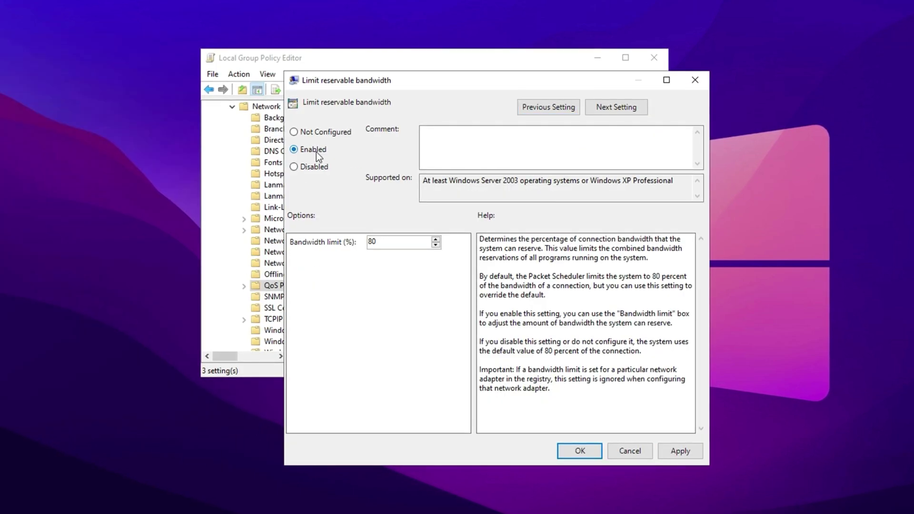
{"action": "double_click", "coordinate": [379, 241]}
{"action": "type", "text": "10"}
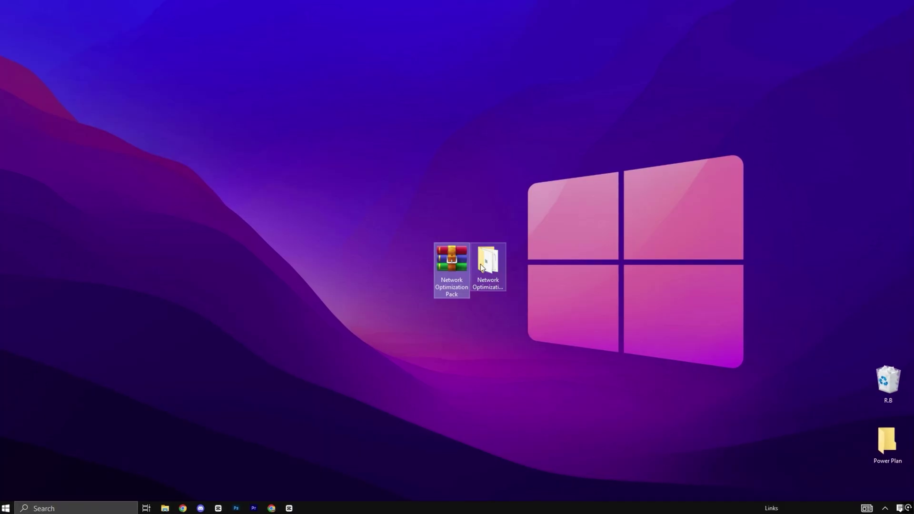
Step: Browse the three Network Registry Optimization files, then select TCPOptimizer in the pack
{"action": "double_click", "coordinate": [482, 267]}
{"action": "left_click", "coordinate": [361, 161]}
{"action": "double_click", "coordinate": [361, 160]}
{"action": "left_click_drag", "start_coordinate": [338, 197], "coordinate": [355, 161]}
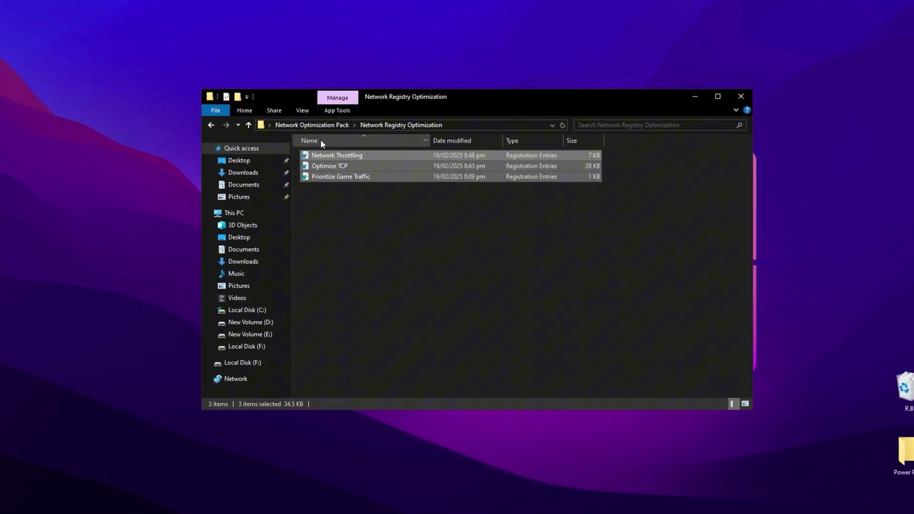
{"action": "left_click", "coordinate": [309, 125]}
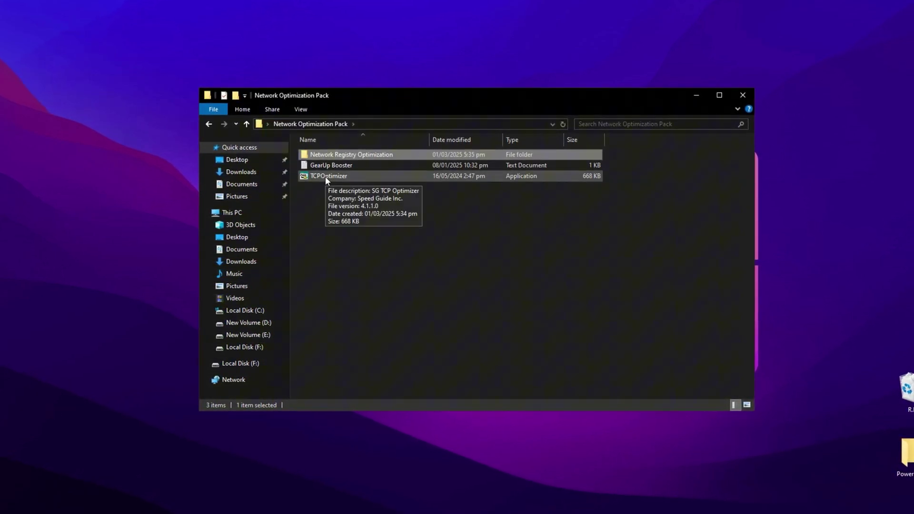
{"action": "left_click", "coordinate": [326, 177]}
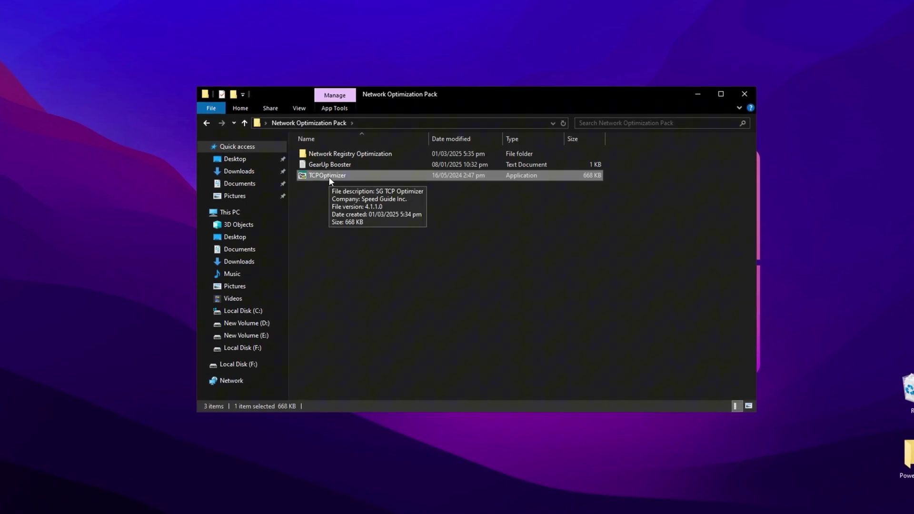
Step: Run TCPOptimizer as administrator, choose the Intel Gigabit adapter, and switch to Custom settings
{"action": "right_click", "coordinate": [328, 176]}
{"action": "left_click", "coordinate": [355, 193]}
{"action": "left_click", "coordinate": [424, 341]}
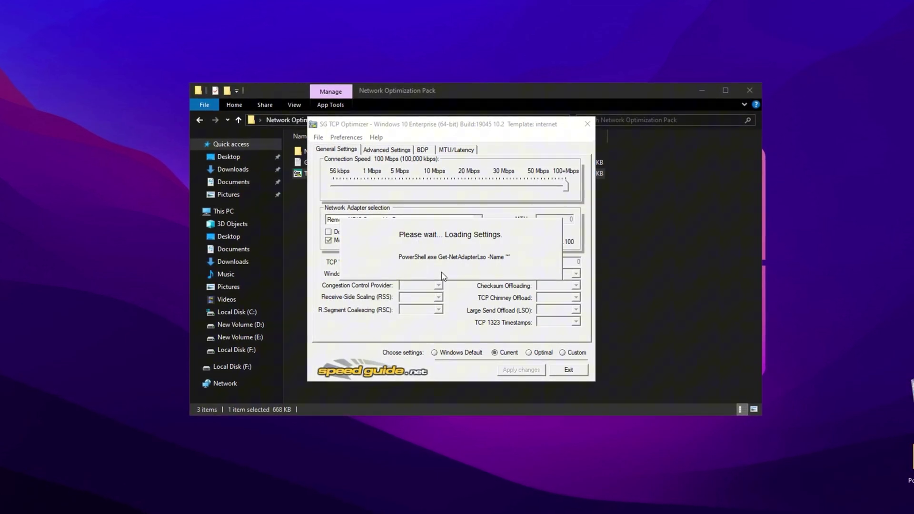
{"action": "left_click", "coordinate": [407, 220]}
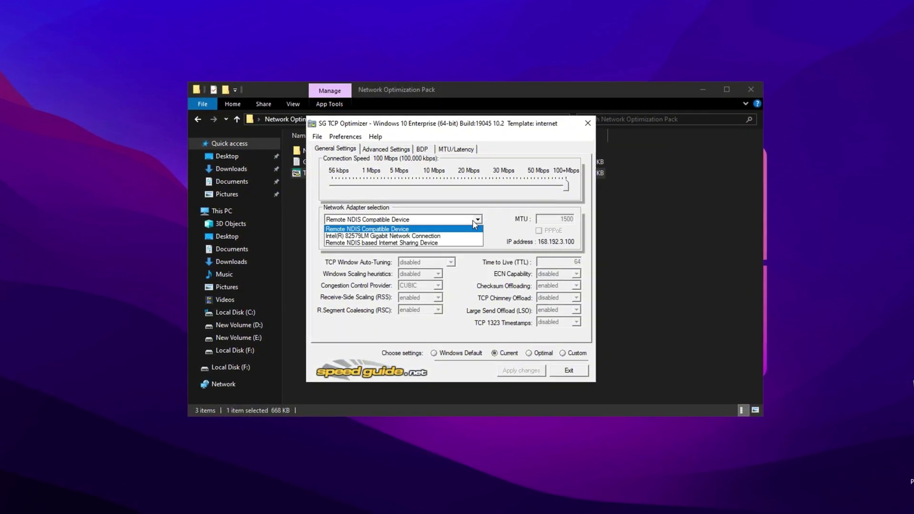
{"action": "left_click", "coordinate": [407, 236]}
{"action": "mouse_move", "coordinate": [566, 185]}
{"action": "left_mouse_down"}
{"action": "mouse_move", "coordinate": [551, 188]}
{"action": "mouse_move", "coordinate": [566, 186]}
{"action": "left_mouse_up"}
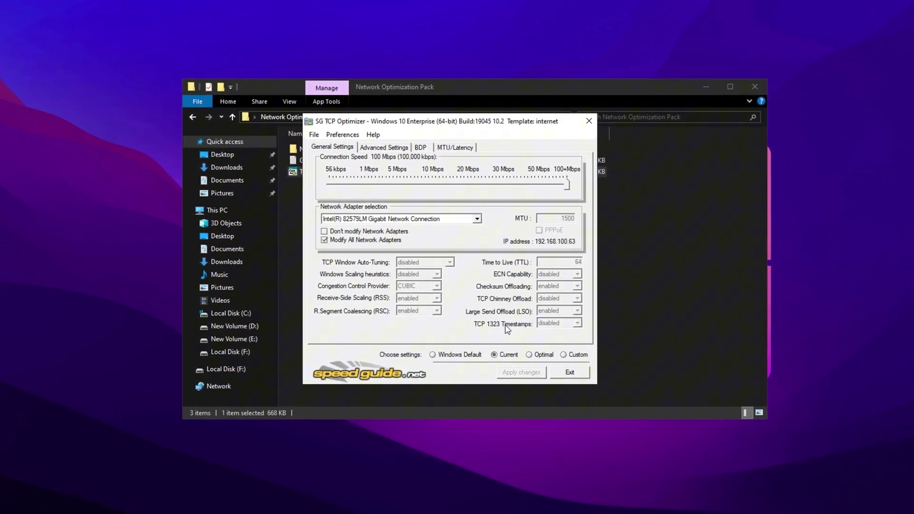
{"action": "left_click", "coordinate": [564, 356]}
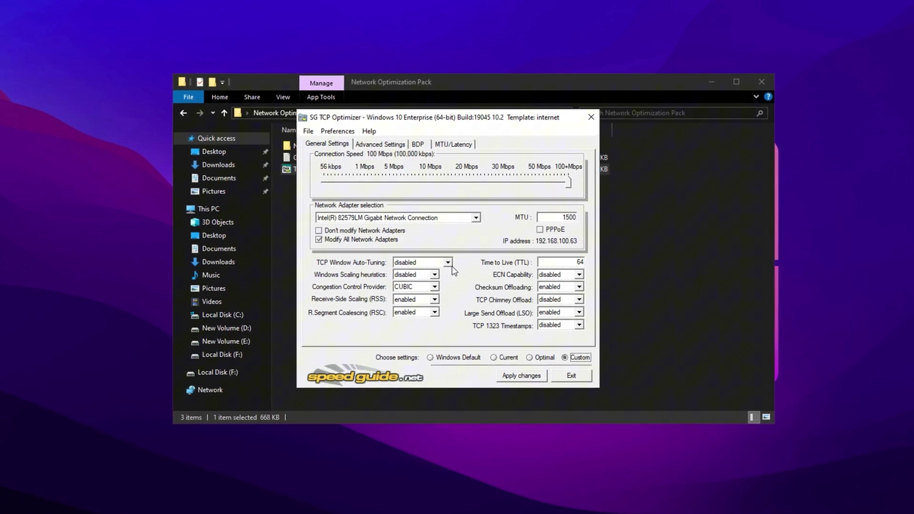
Step: Keep Auto-Tuning and Scaling heuristics disabled, use ctcp, and disable RSS and RSC
{"action": "left_click", "coordinate": [448, 262]}
{"action": "left_click", "coordinate": [448, 263]}
{"action": "left_click", "coordinate": [428, 274]}
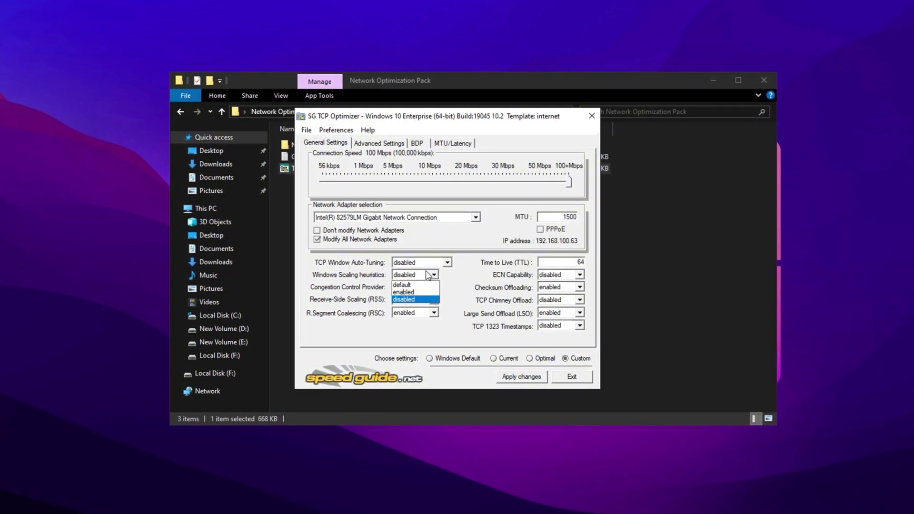
{"action": "left_click", "coordinate": [421, 276]}
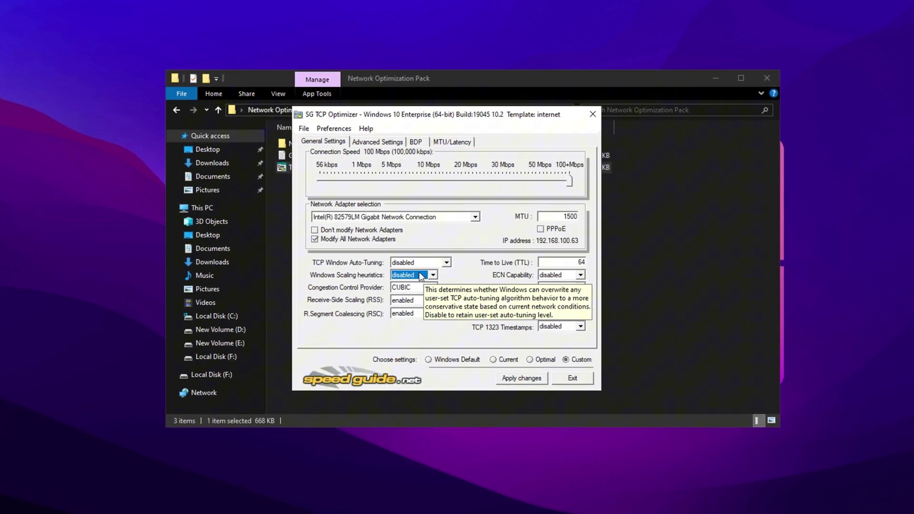
{"action": "left_click", "coordinate": [426, 288]}
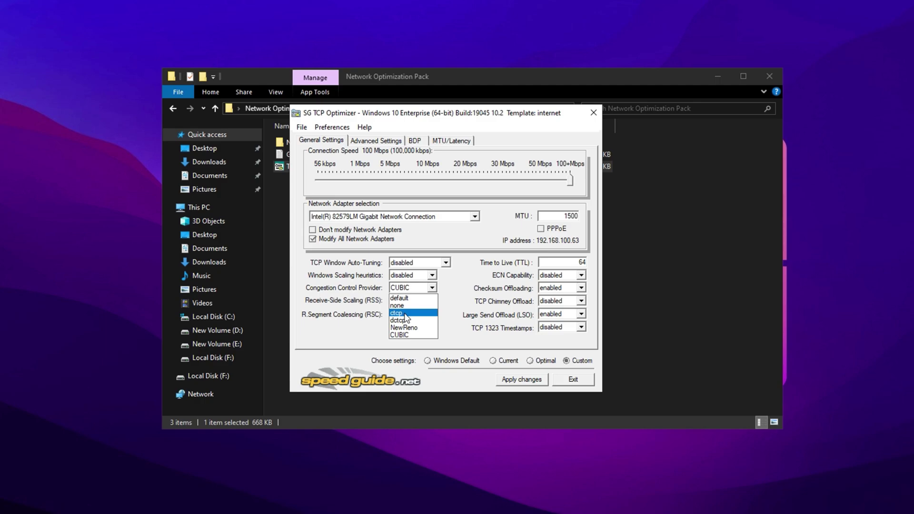
{"action": "left_click", "coordinate": [404, 314]}
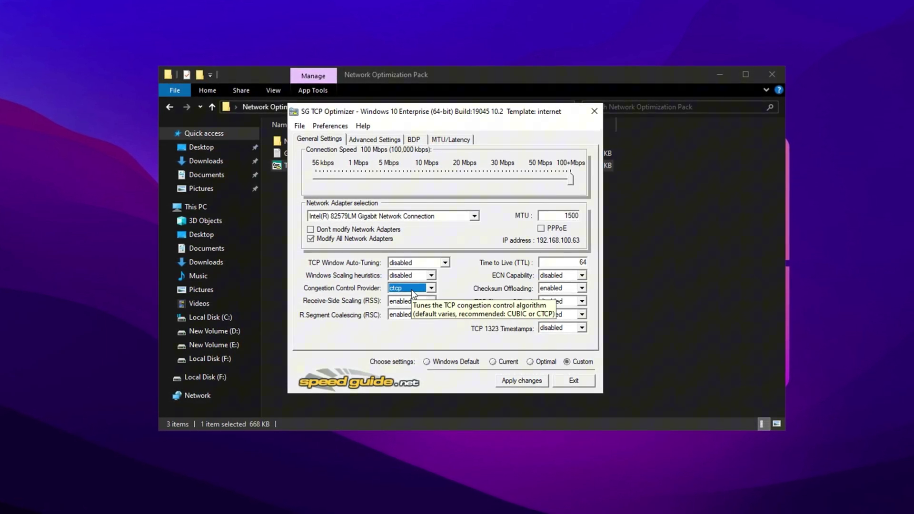
{"action": "left_click", "coordinate": [409, 315]}
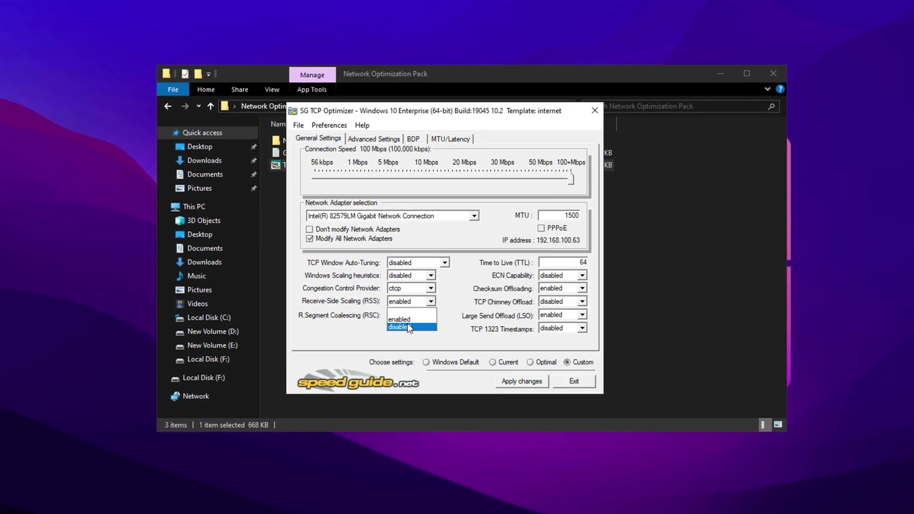
{"action": "left_click", "coordinate": [408, 328]}
{"action": "left_click", "coordinate": [407, 315]}
{"action": "left_click", "coordinate": [402, 338]}
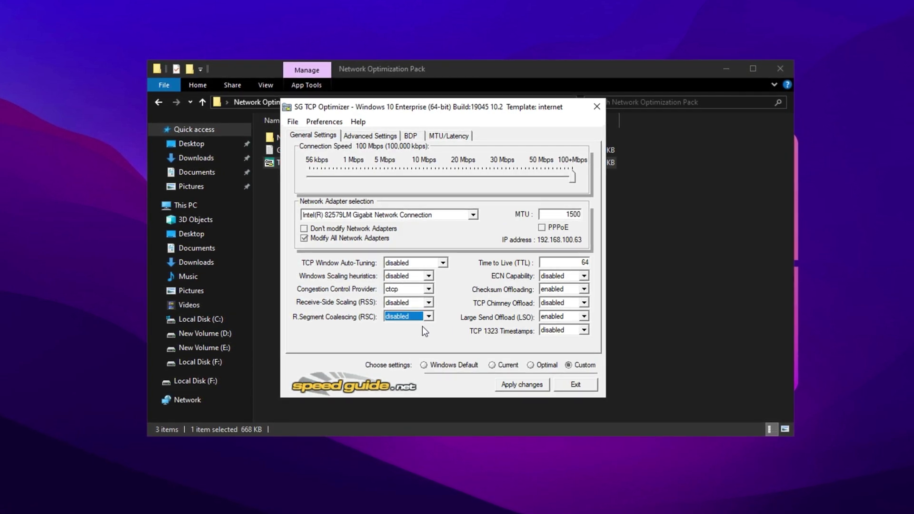
{"action": "key", "text": "Tab"}
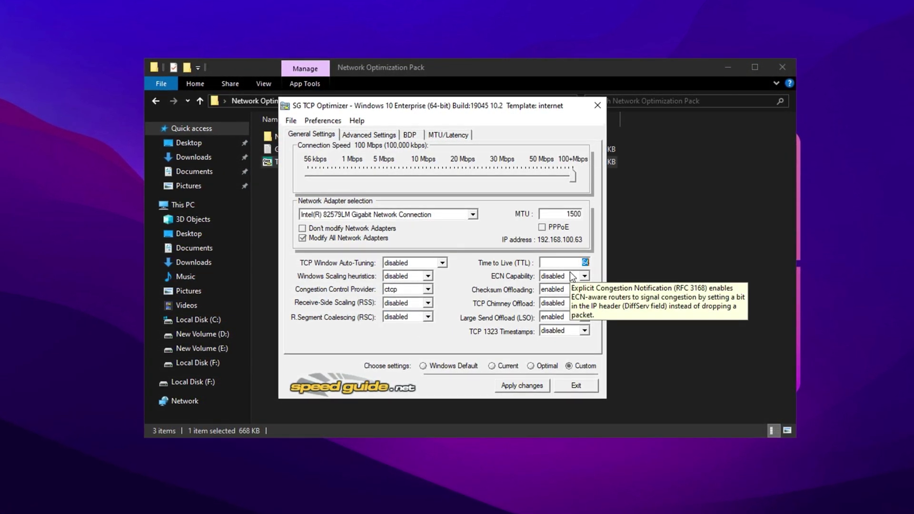
Step: Disable Checksum Offloading and Large Send Offload, then enter 10 for MaxConnectionsPer1_0Server
{"action": "left_click", "coordinate": [553, 289]}
{"action": "left_click", "coordinate": [560, 316]}
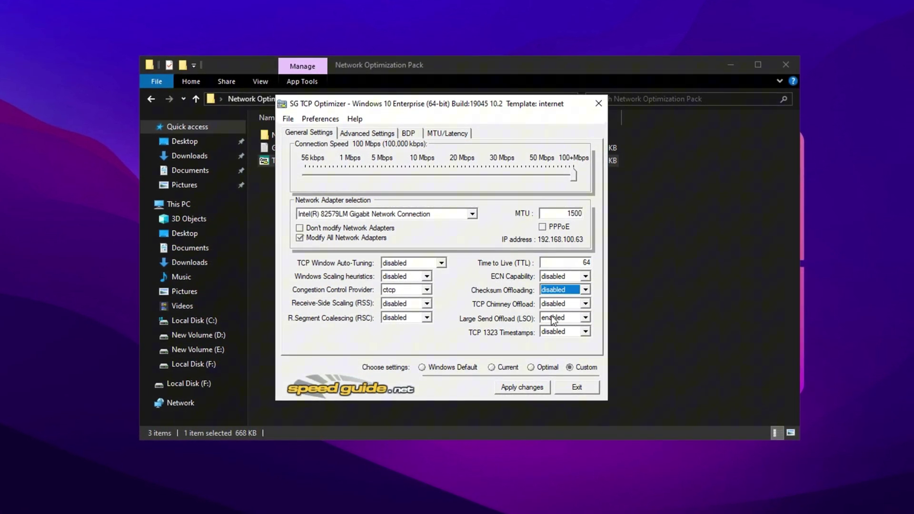
{"action": "left_click", "coordinate": [552, 317]}
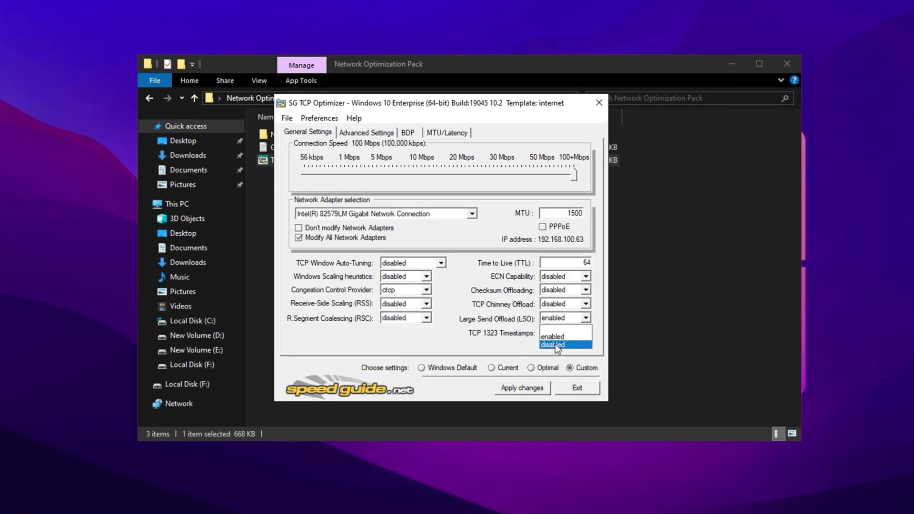
{"action": "left_click", "coordinate": [555, 344]}
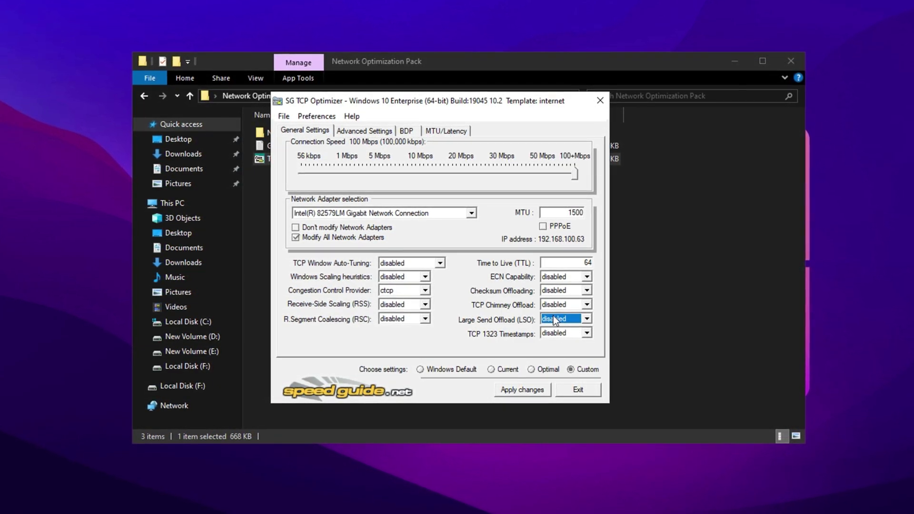
{"action": "left_click", "coordinate": [356, 133]}
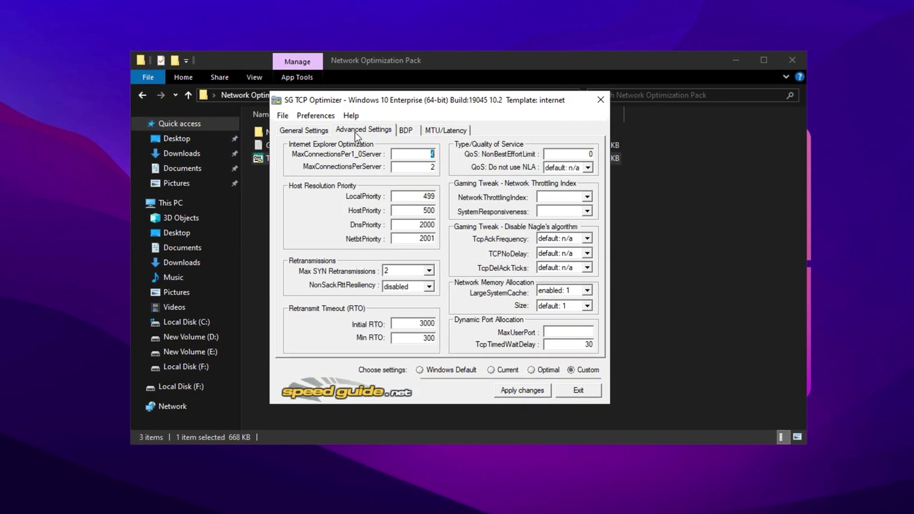
{"action": "type", "text": "10"}
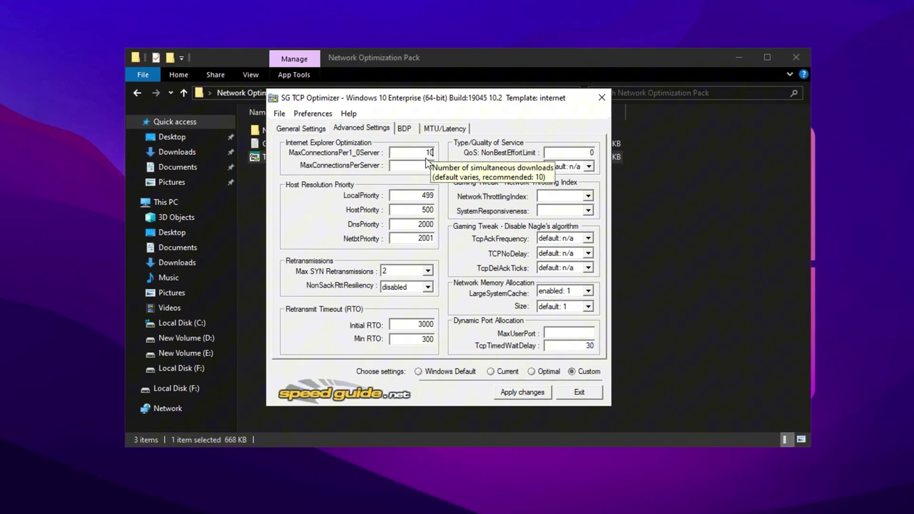
Step: Set MaxConnectionsPerServer to 2, NetworkThrottlingIndex to disabled: ffffffff, SystemResponsiveness to gaming: 0
{"action": "left_click", "coordinate": [426, 165]}
{"action": "type", "text": "2"}
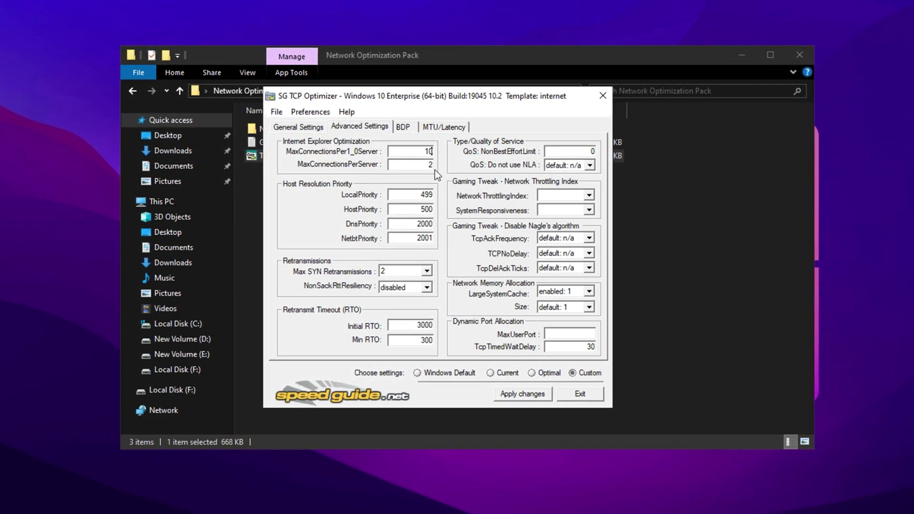
{"action": "left_click", "coordinate": [573, 196]}
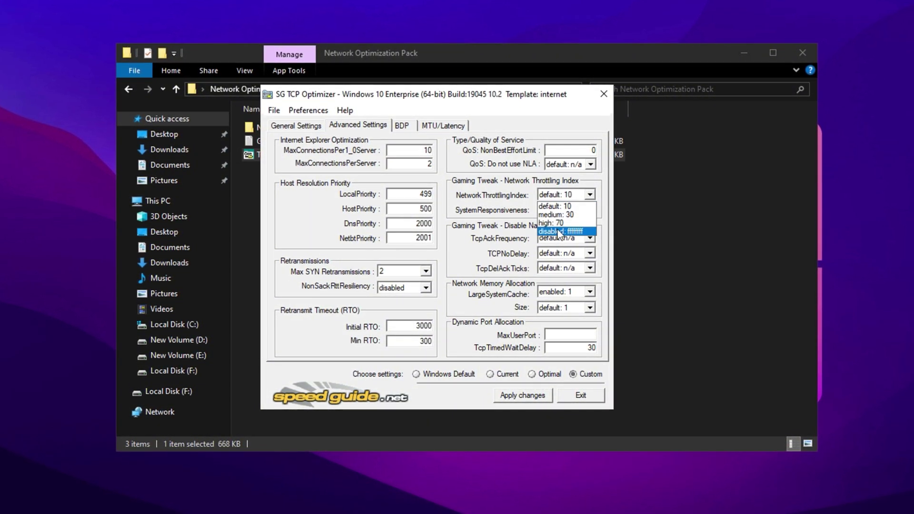
{"action": "left_click", "coordinate": [559, 232]}
{"action": "left_click", "coordinate": [568, 210]}
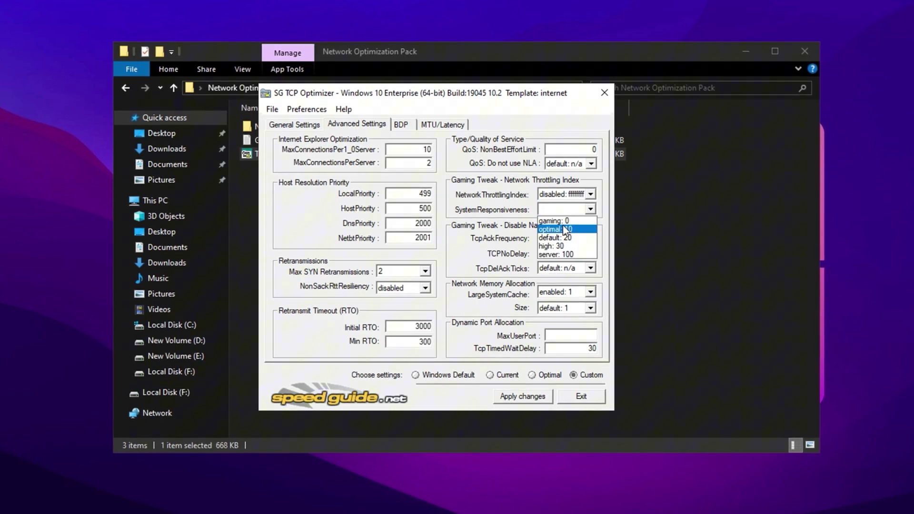
{"action": "left_click", "coordinate": [552, 221]}
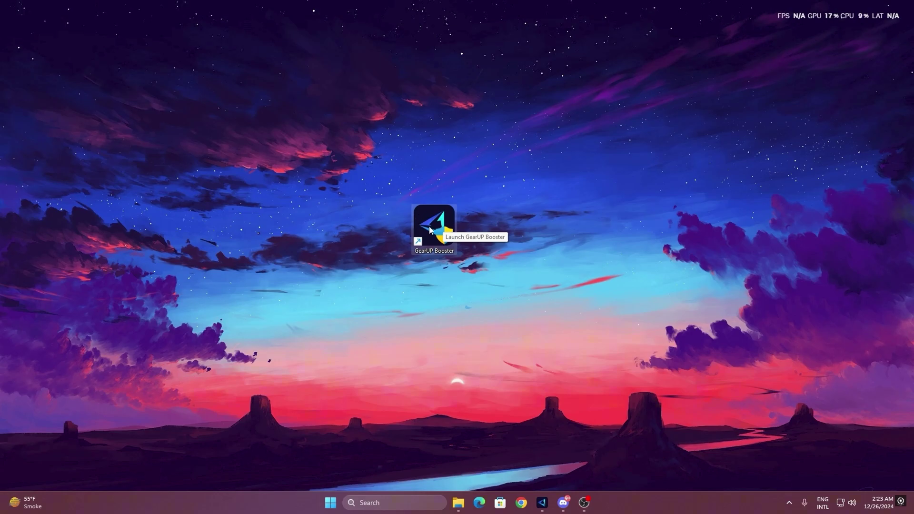
Step: Launch GearUP Booster, browse the Games catalogue, and return to the Home page
{"action": "double_click", "coordinate": [432, 232]}
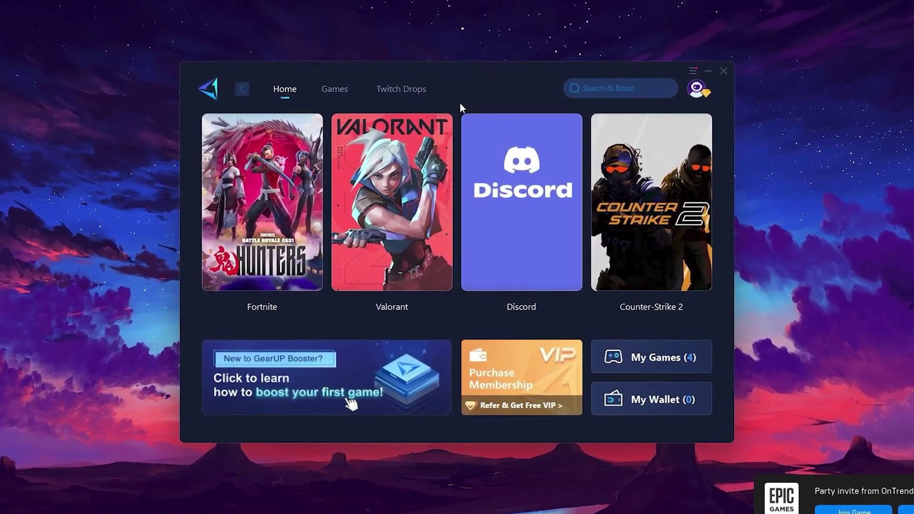
{"action": "mouse_move", "coordinate": [698, 90]}
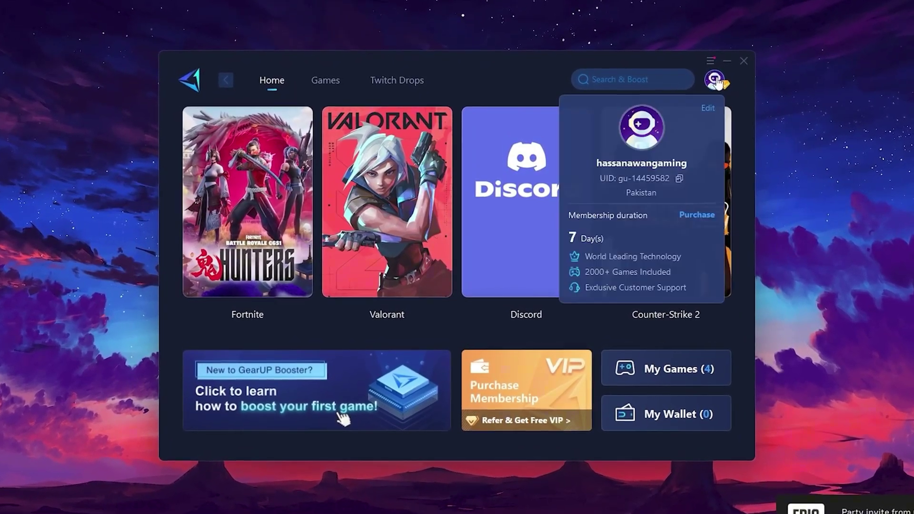
{"action": "mouse_move", "coordinate": [558, 130]}
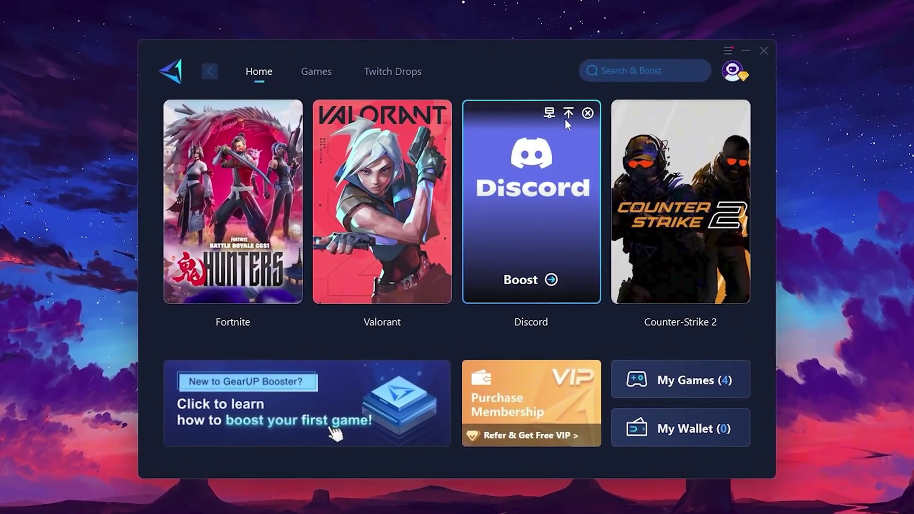
{"action": "mouse_move", "coordinate": [298, 169]}
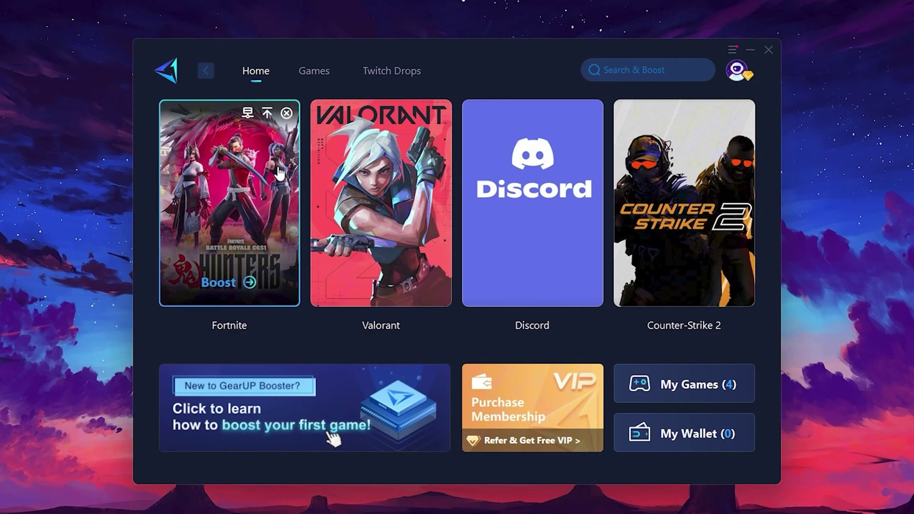
{"action": "mouse_move", "coordinate": [695, 184]}
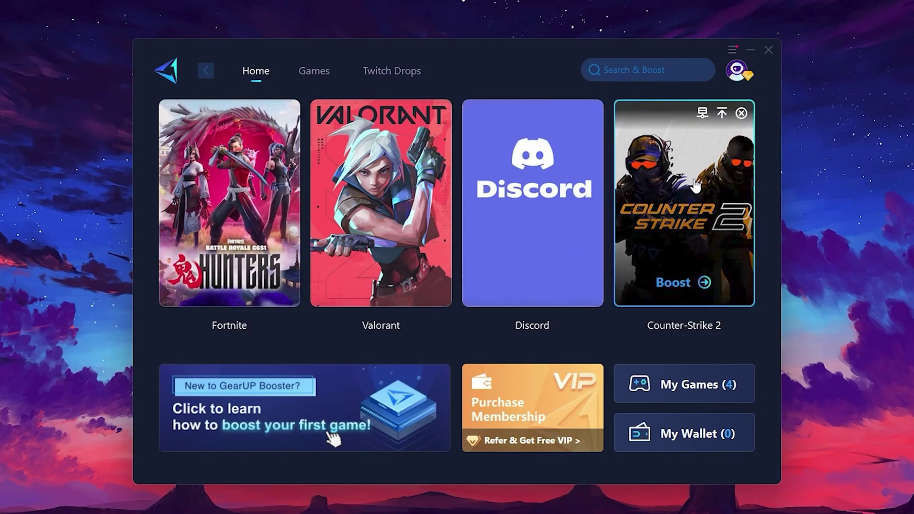
{"action": "left_click", "coordinate": [313, 72]}
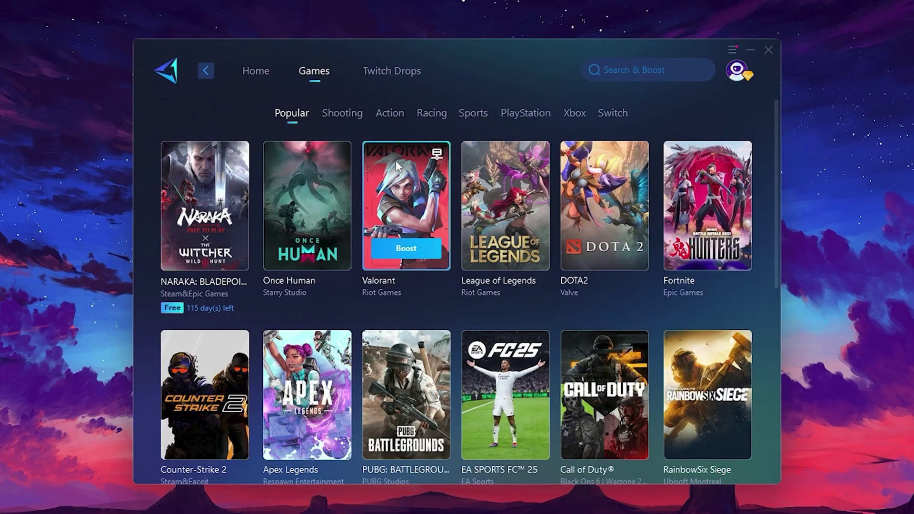
{"action": "mouse_move", "coordinate": [631, 178]}
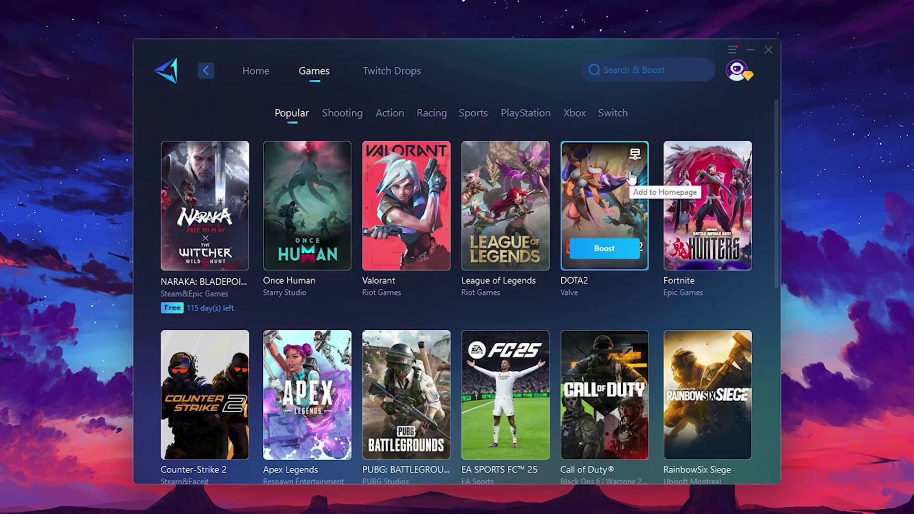
{"action": "left_click", "coordinate": [258, 79]}
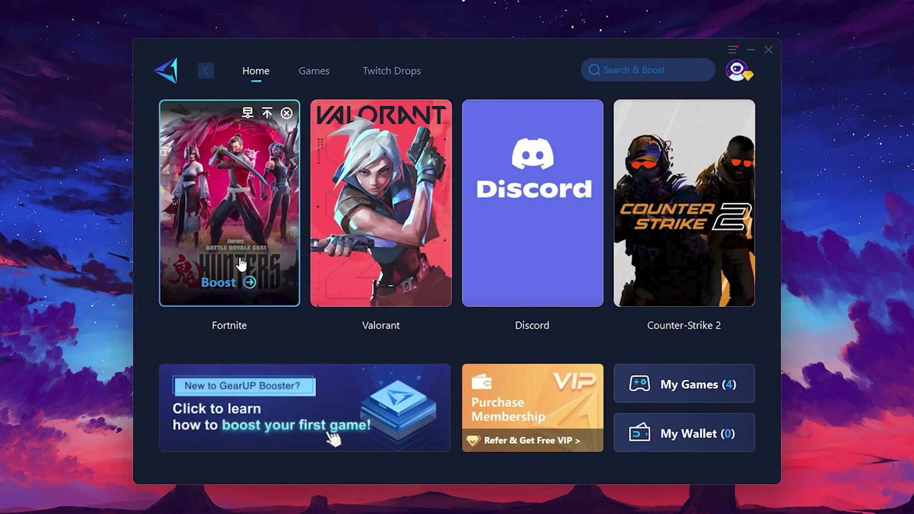
Step: Start boosting Fortnite, keeping Middle East as the server region
{"action": "left_click", "coordinate": [219, 283]}
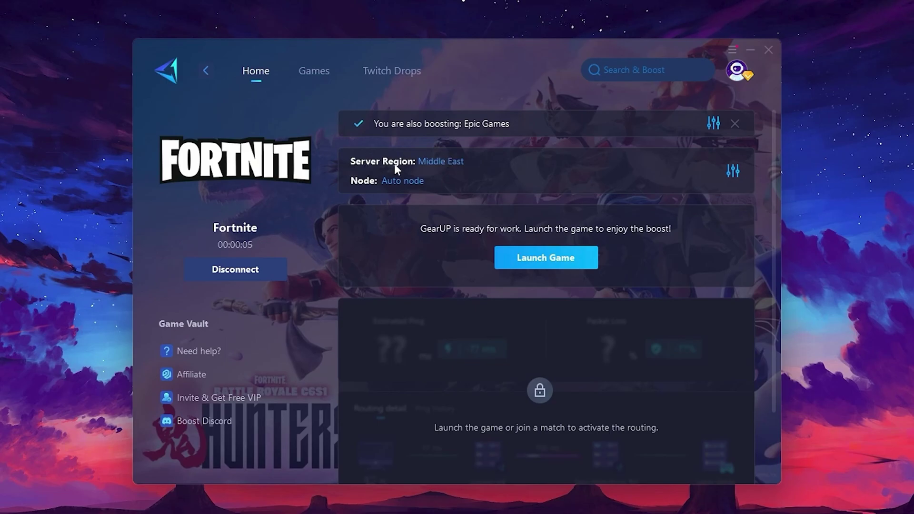
{"action": "left_click", "coordinate": [448, 162]}
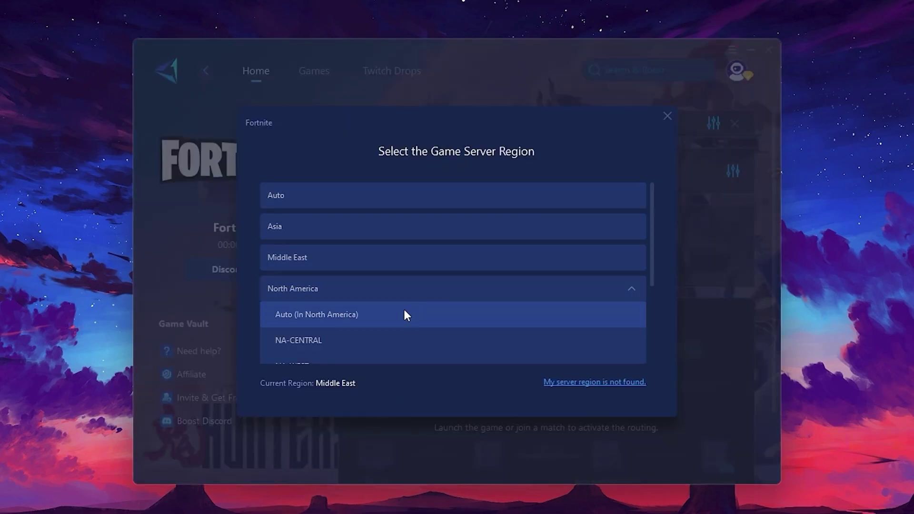
{"action": "scroll", "coordinate": [422, 286], "scroll_direction": "down", "scroll_amount": 1}
{"action": "scroll", "coordinate": [360, 251], "scroll_direction": "up", "scroll_amount": 1}
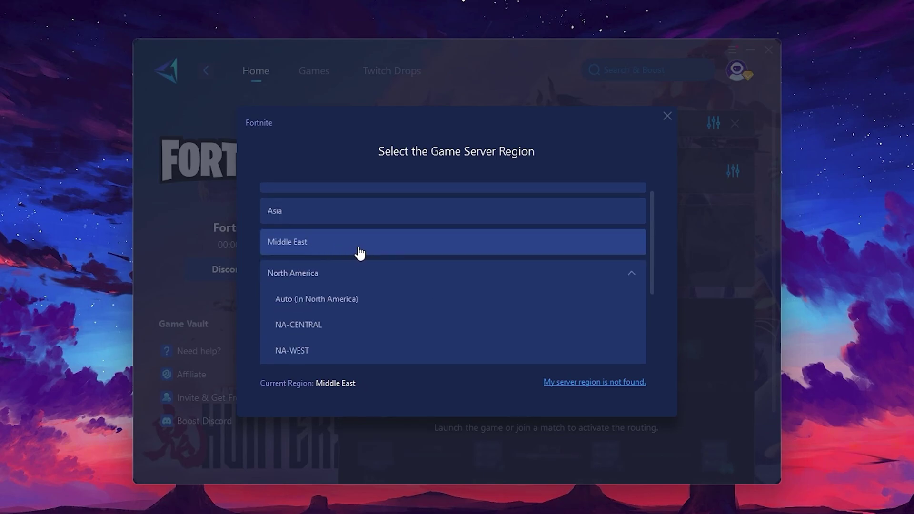
{"action": "left_click", "coordinate": [667, 117]}
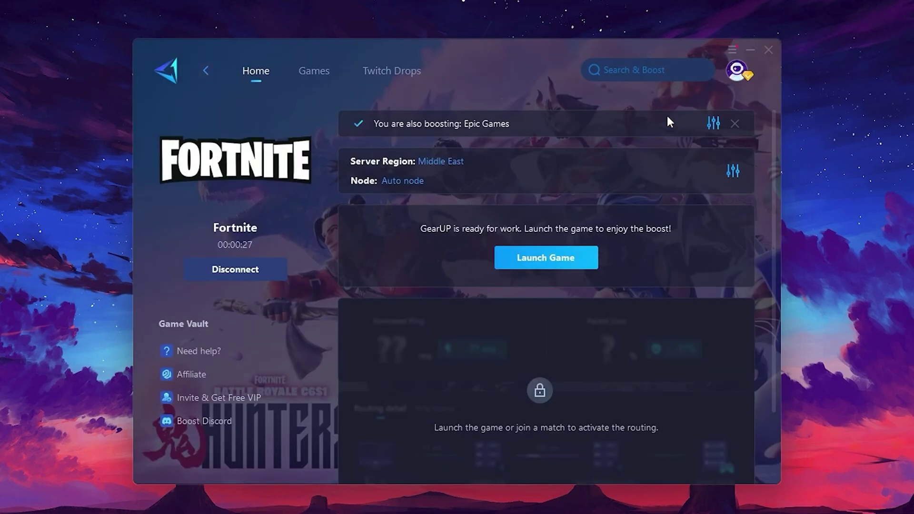
Step: Review the game server node list and keep the Auto node
{"action": "left_click", "coordinate": [397, 182]}
{"action": "scroll", "coordinate": [526, 265], "scroll_direction": "down", "scroll_amount": 2}
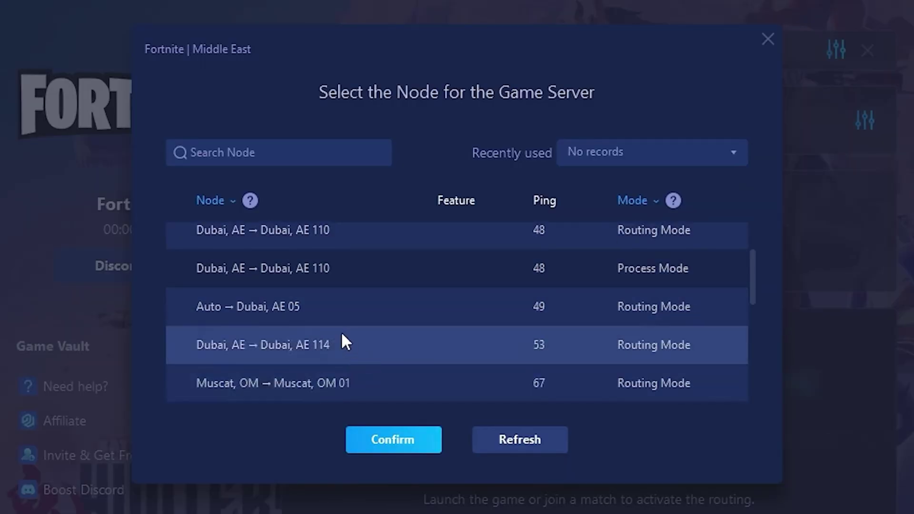
{"action": "scroll", "coordinate": [547, 310], "scroll_direction": "up", "scroll_amount": 2}
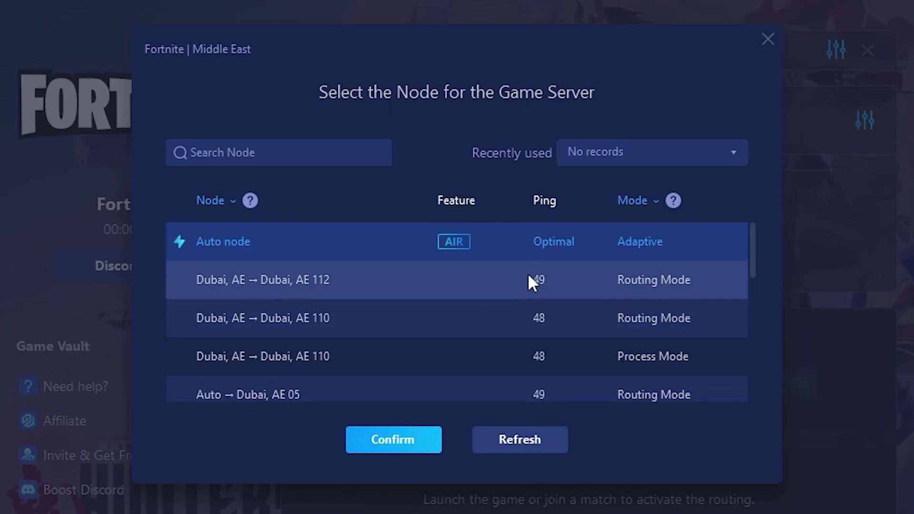
{"action": "left_click", "coordinate": [768, 40]}
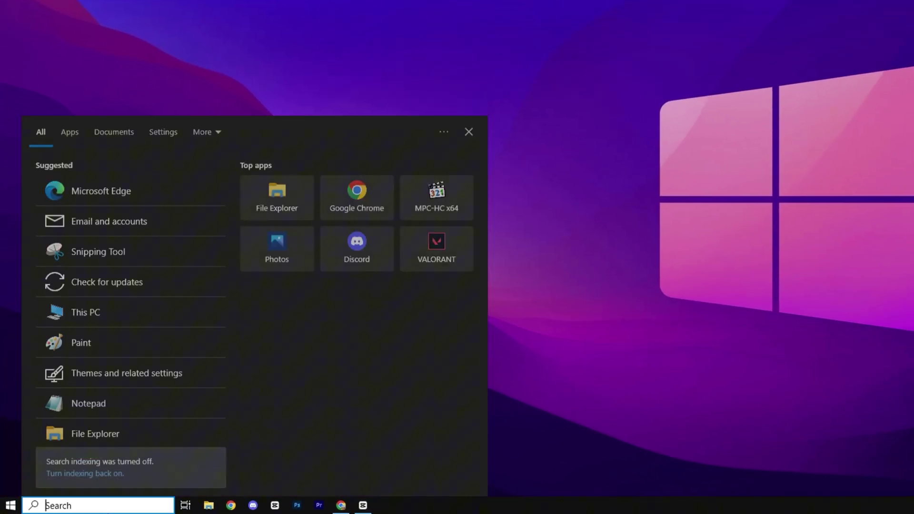
Step: Search 'serv' in Windows Search and launch the Services console
{"action": "type", "text": "serv"}
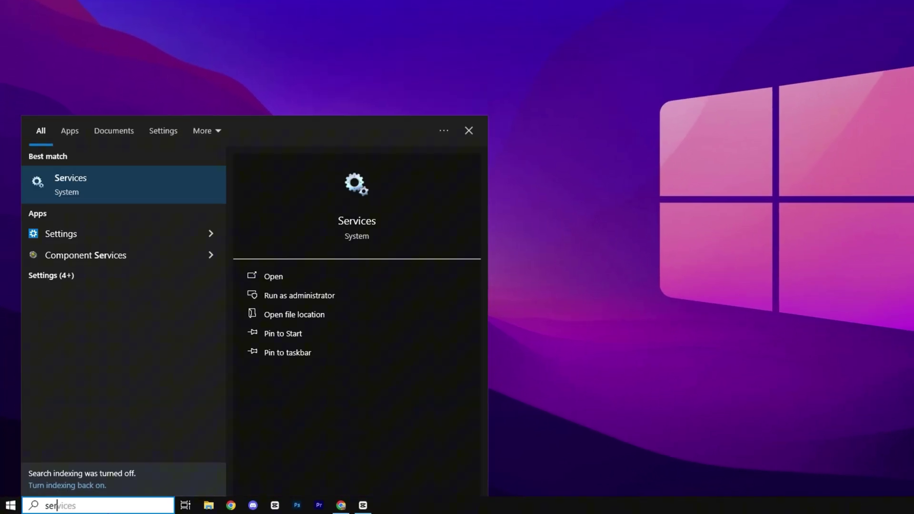
{"action": "left_click", "coordinate": [158, 188]}
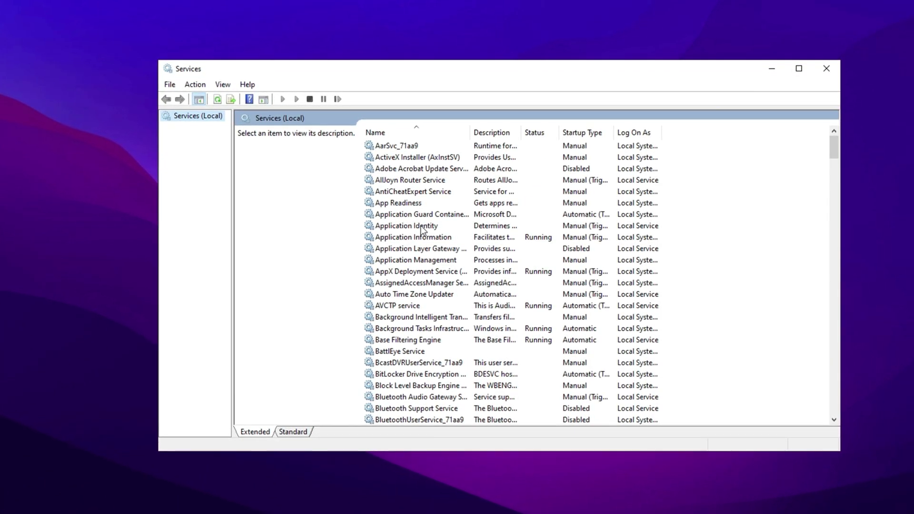
Step: Jump to the S entries in the services list and select SysMain, whose startup type is Disabled
{"action": "left_click", "coordinate": [429, 305]}
{"action": "key", "text": "s"}
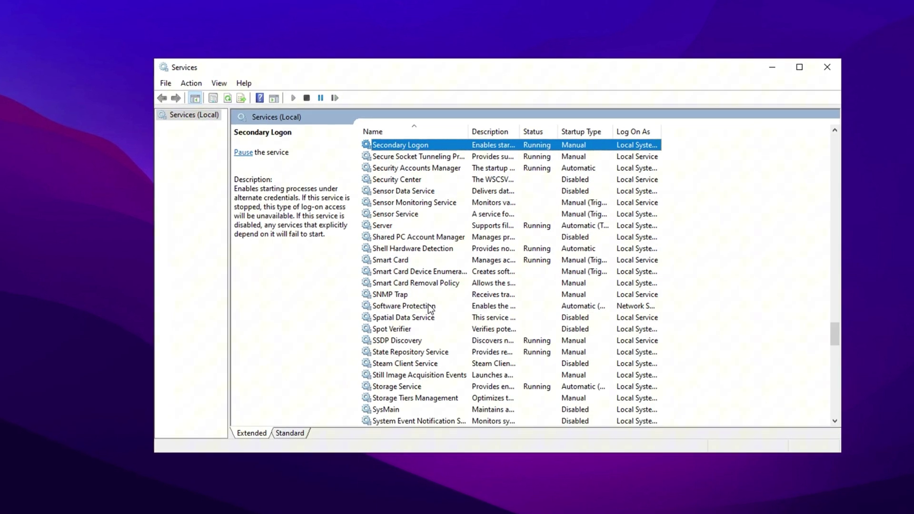
{"action": "scroll", "coordinate": [428, 310], "scroll_direction": "down", "scroll_amount": 1}
{"action": "scroll", "coordinate": [404, 322], "scroll_direction": "down", "scroll_amount": 2}
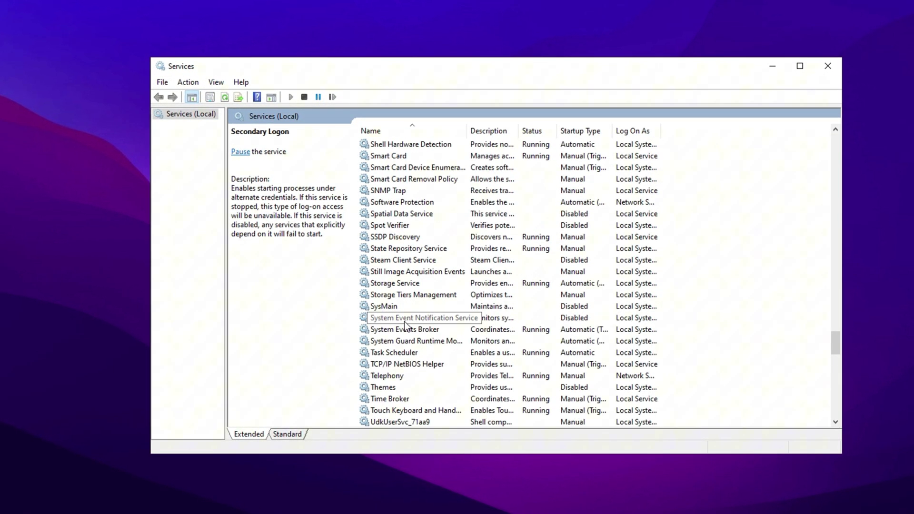
{"action": "left_click", "coordinate": [413, 306]}
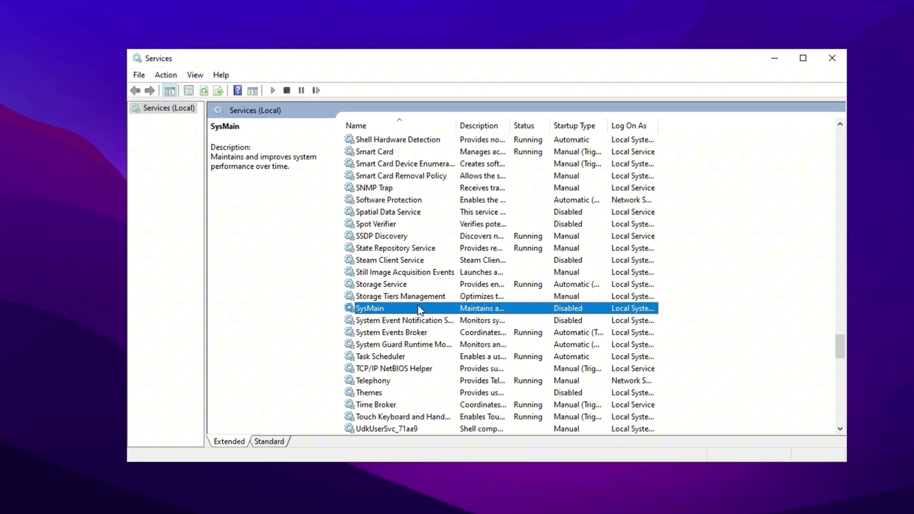
Step: Keep SysMain's startup type at Disabled in its properties and confirm with OK
{"action": "right_click", "coordinate": [419, 309]}
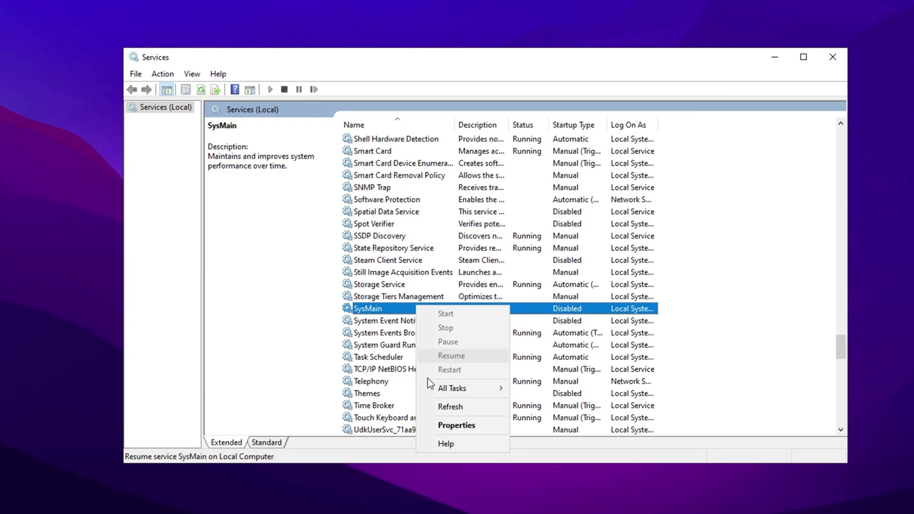
{"action": "left_click", "coordinate": [441, 425]}
{"action": "left_click", "coordinate": [473, 250]}
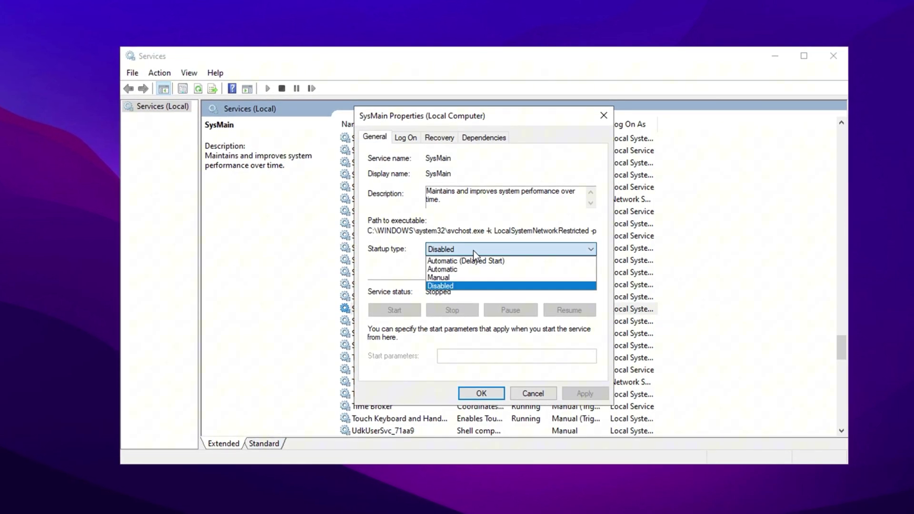
{"action": "left_click", "coordinate": [470, 248]}
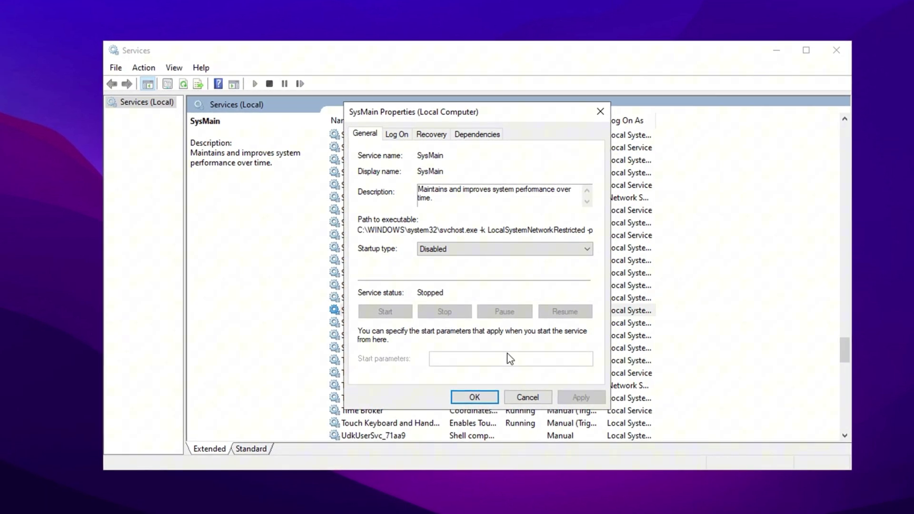
{"action": "left_click", "coordinate": [473, 397]}
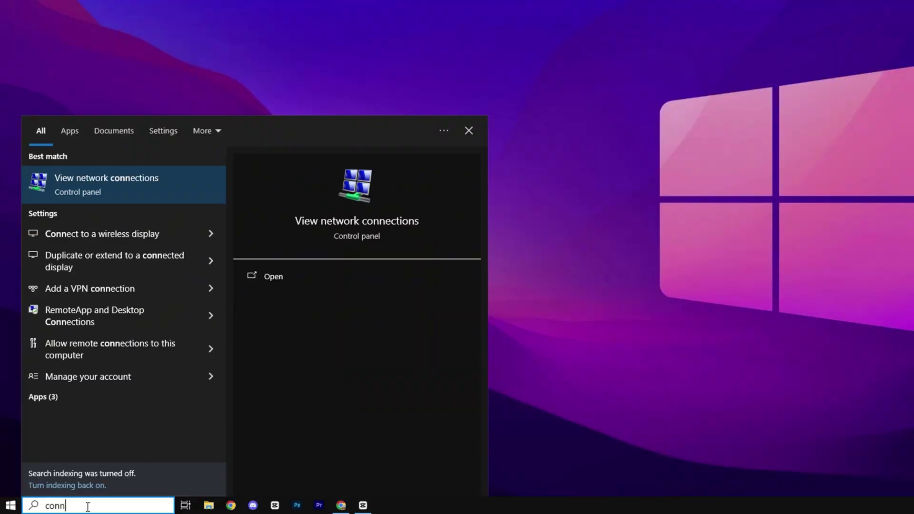
Step: Open Network Connections via search and bring up the Ethernet adapter's properties
{"action": "type", "text": "ection"}
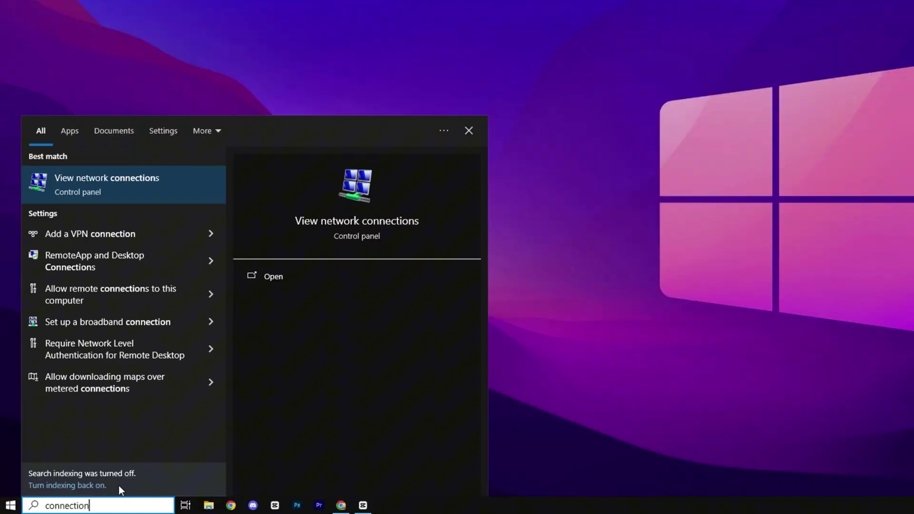
{"action": "left_click", "coordinate": [102, 193]}
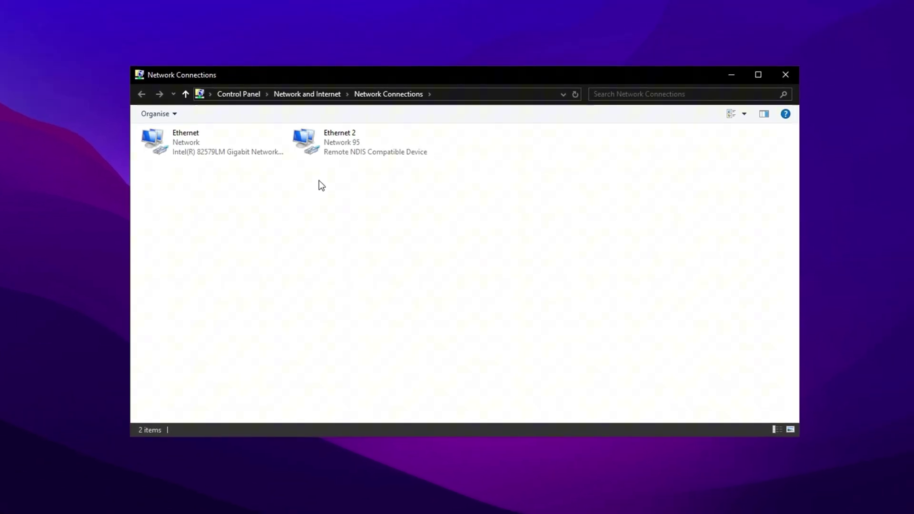
{"action": "left_click", "coordinate": [203, 138]}
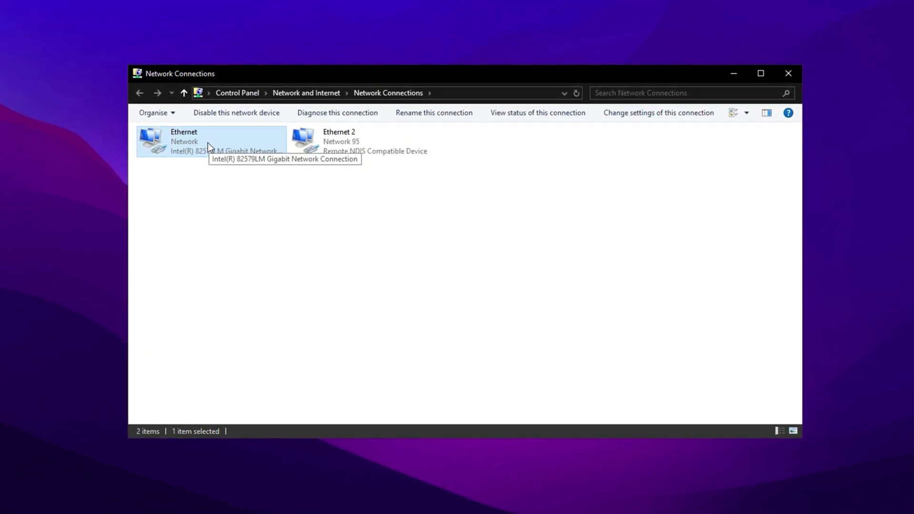
{"action": "right_click", "coordinate": [208, 141]}
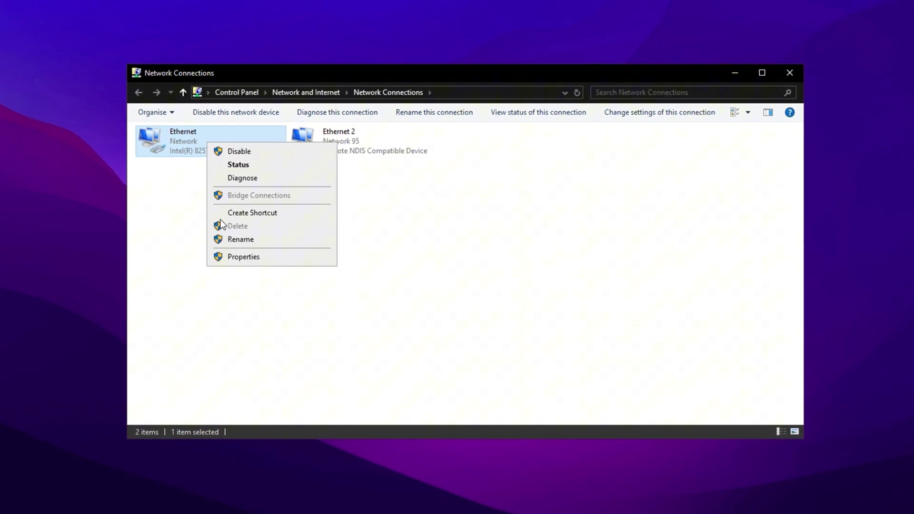
{"action": "left_click", "coordinate": [231, 257]}
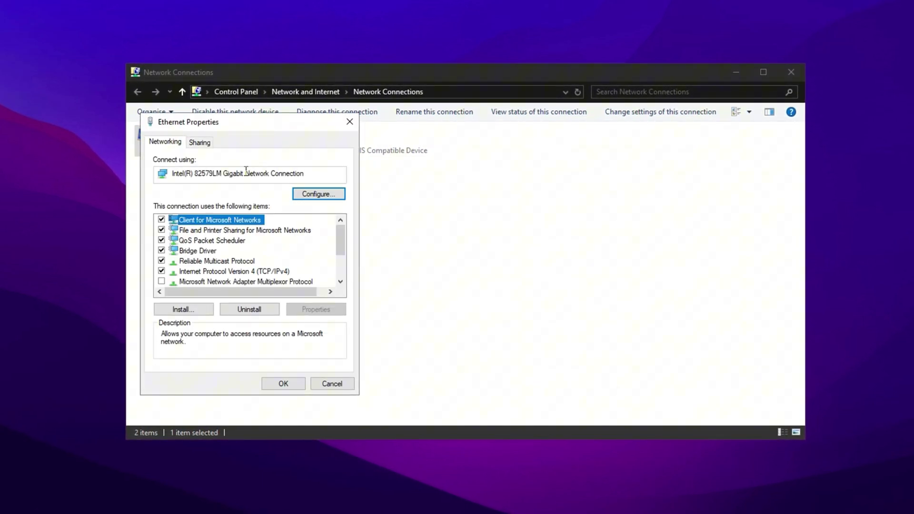
Step: Open the Ethernet adapter's Internet Protocol Version 4 (TCP/IPv4) settings
{"action": "scroll", "coordinate": [240, 250], "scroll_direction": "down", "scroll_amount": 1}
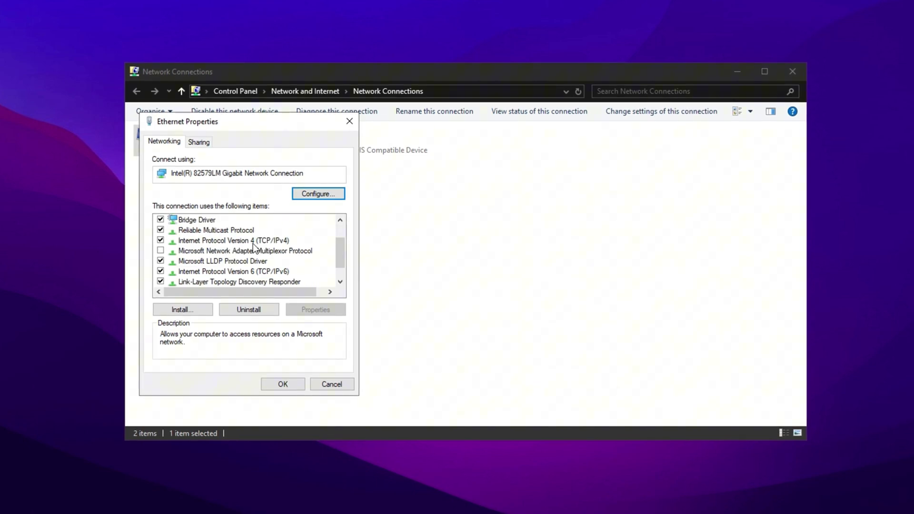
{"action": "left_click", "coordinate": [233, 241]}
{"action": "left_click", "coordinate": [252, 271]}
{"action": "left_click", "coordinate": [253, 239]}
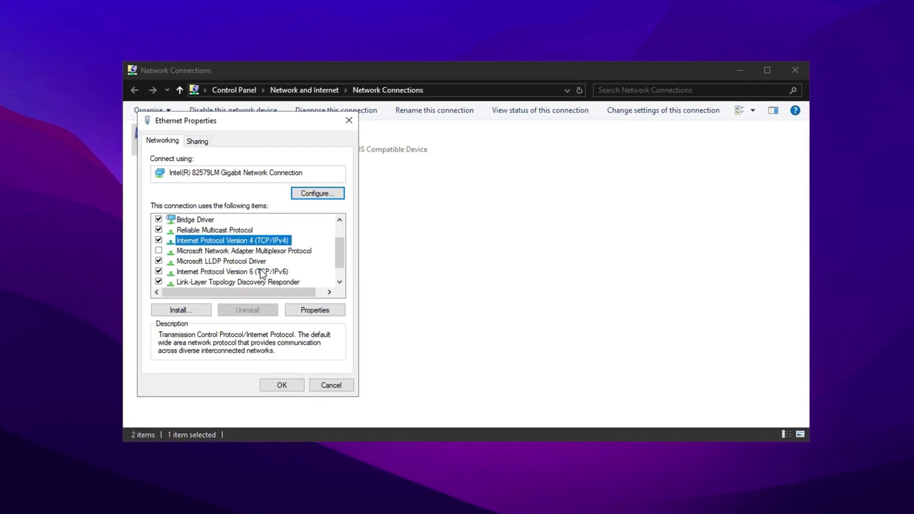
{"action": "left_click", "coordinate": [305, 312]}
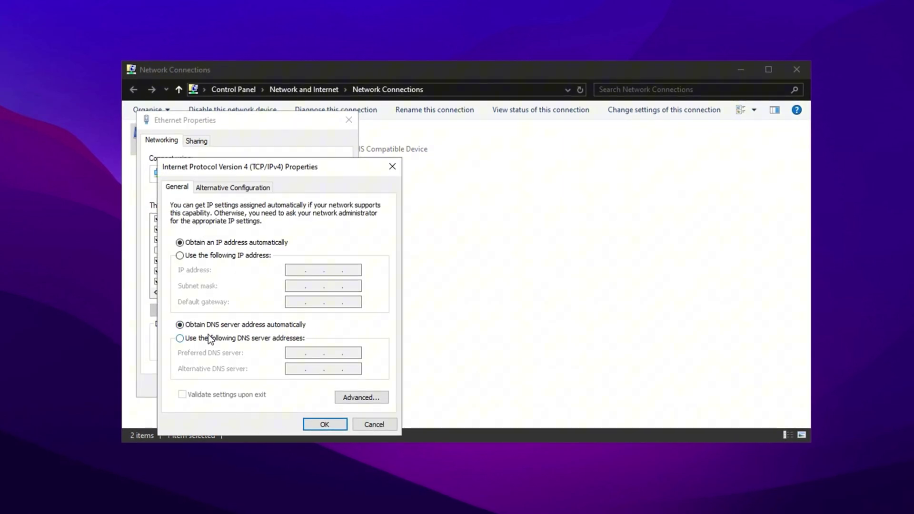
Step: Set manual DNS servers 1.1.1.1 preferred and 8.8.8.8 alternative and confirm
{"action": "left_click", "coordinate": [209, 338]}
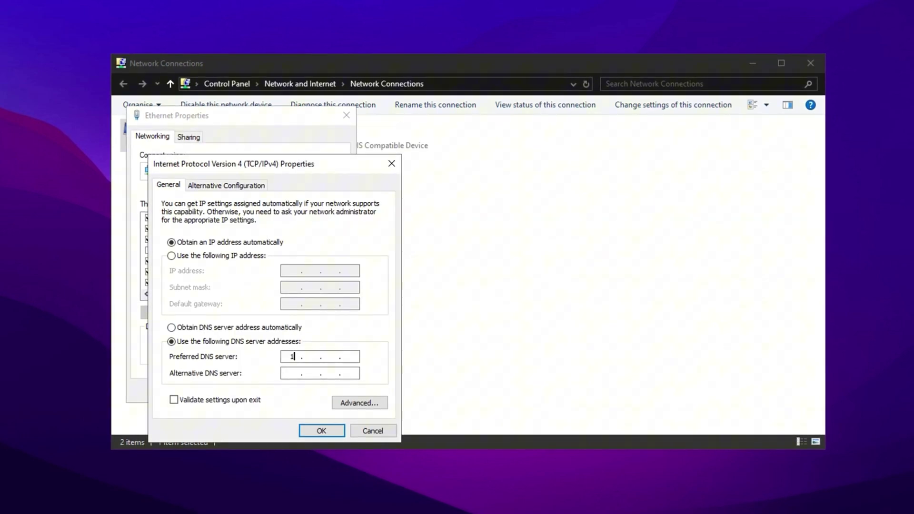
{"action": "type", "text": ".1.1."}
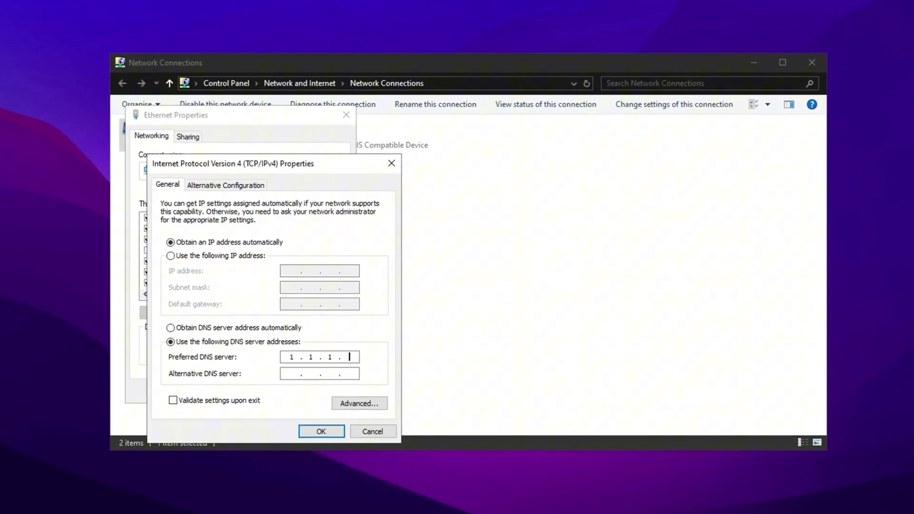
{"action": "left_click", "coordinate": [294, 375]}
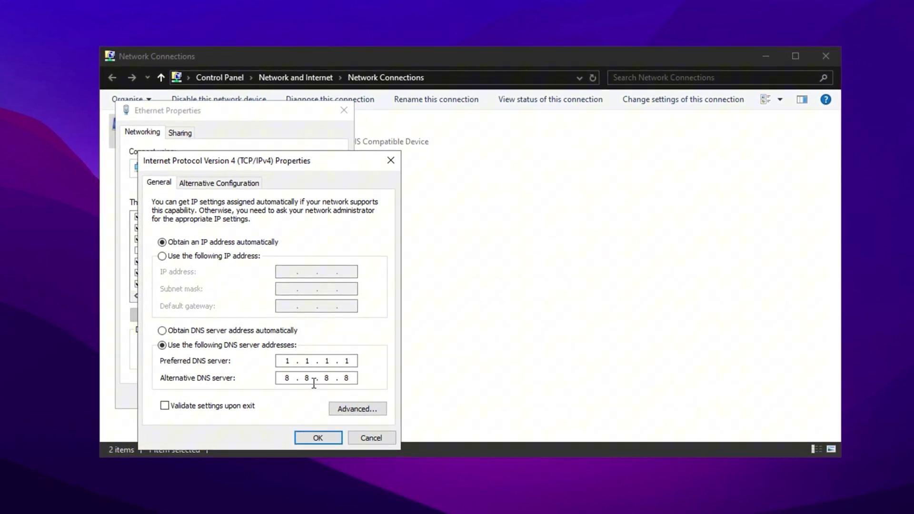
{"action": "key", "text": "Return"}
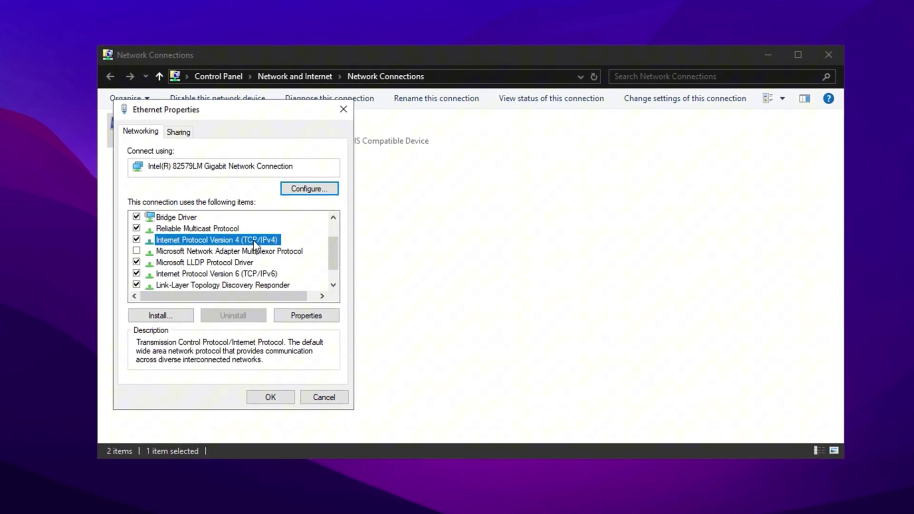
{"action": "left_click", "coordinate": [305, 189]}
Step: Review the adapter's power-saving options, then disable Flow Control in its advanced properties
{"action": "left_click", "coordinate": [426, 128]}
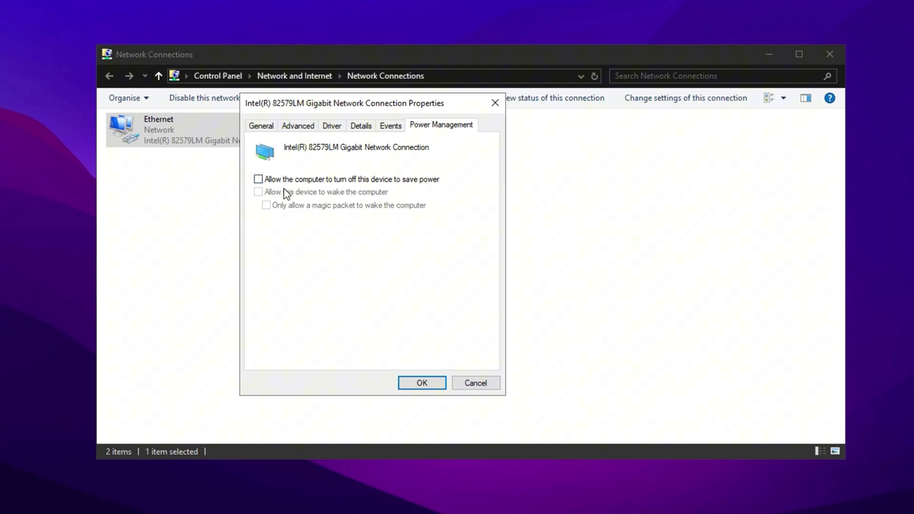
{"action": "left_click", "coordinate": [298, 127]}
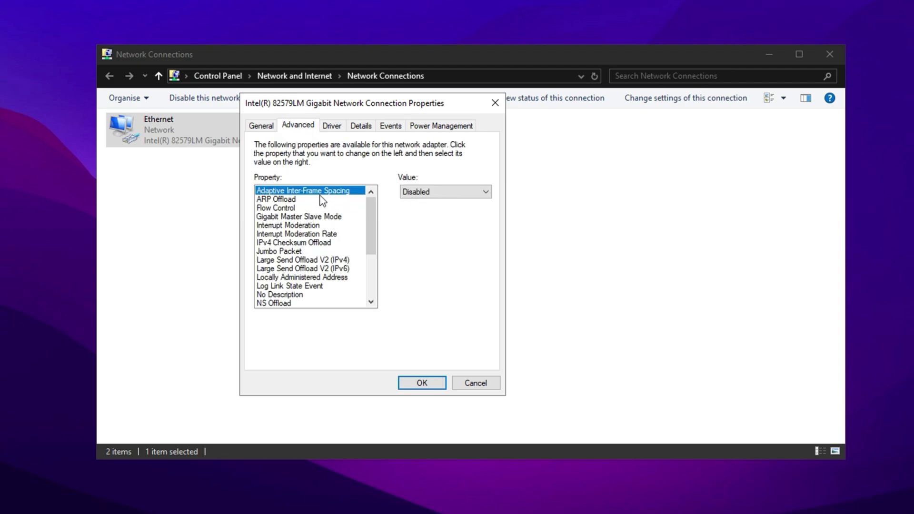
{"action": "left_click", "coordinate": [309, 200]}
{"action": "left_click", "coordinate": [424, 191]}
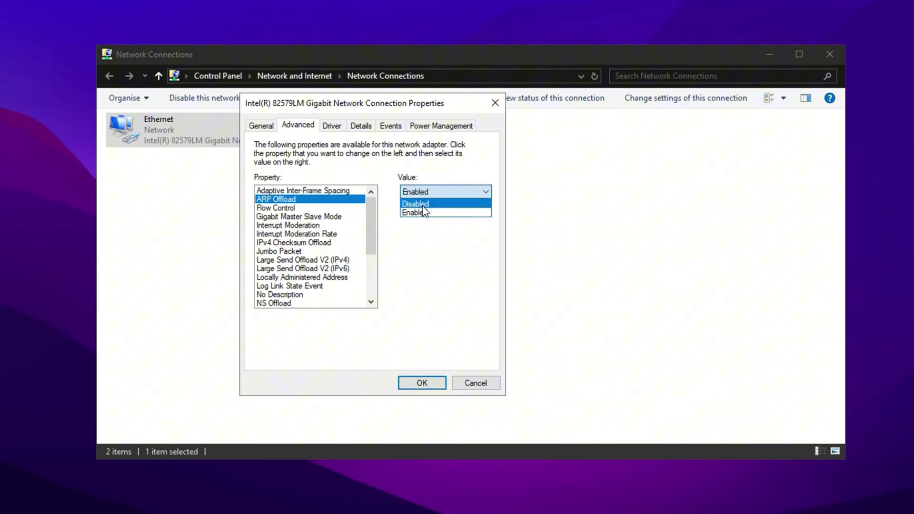
{"action": "left_click", "coordinate": [305, 208]}
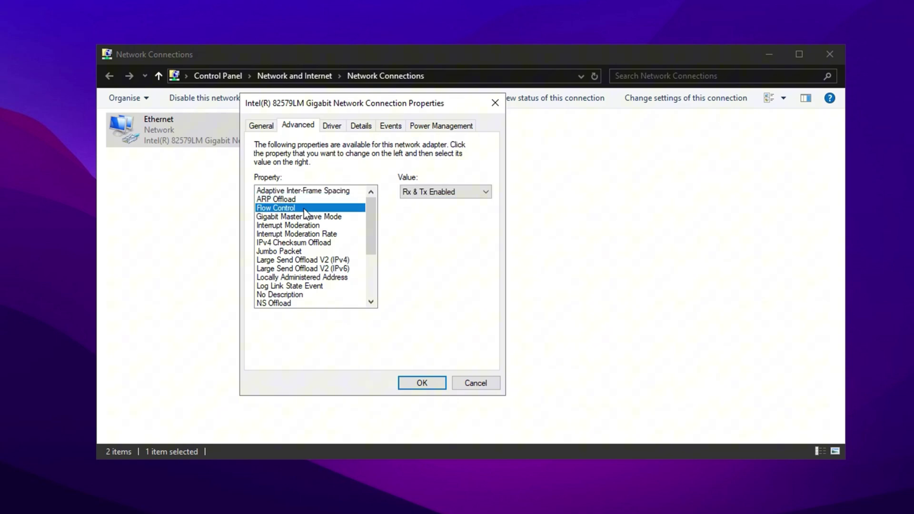
{"action": "left_click", "coordinate": [424, 192]}
{"action": "left_click", "coordinate": [415, 205]}
{"action": "left_click", "coordinate": [318, 217]}
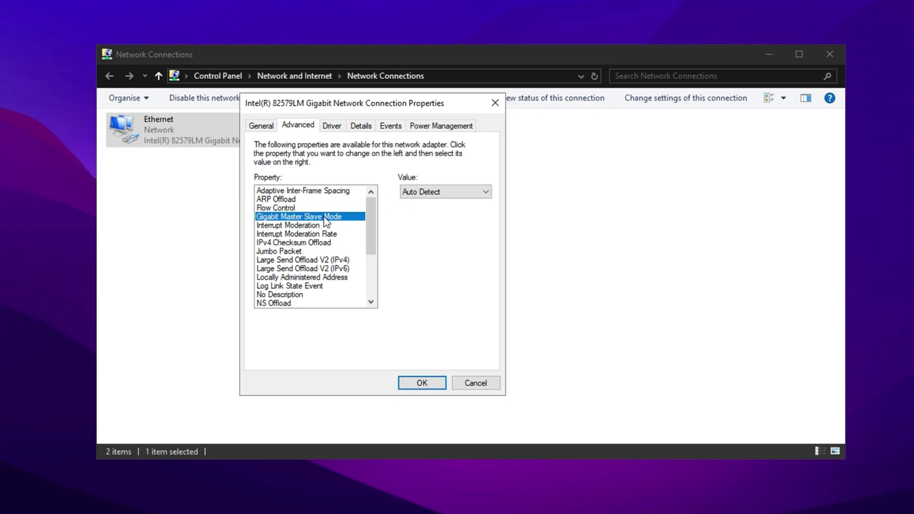
Step: Disable Interrupt Moderation and set Interrupt Moderation Rate to Off
{"action": "left_click", "coordinate": [292, 226]}
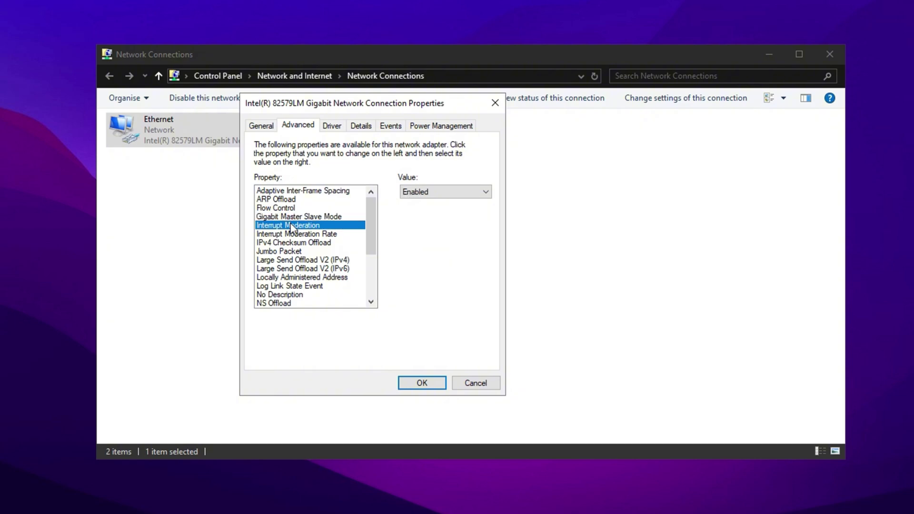
{"action": "left_click", "coordinate": [416, 192]}
{"action": "left_click", "coordinate": [415, 203]}
{"action": "left_click", "coordinate": [329, 233]}
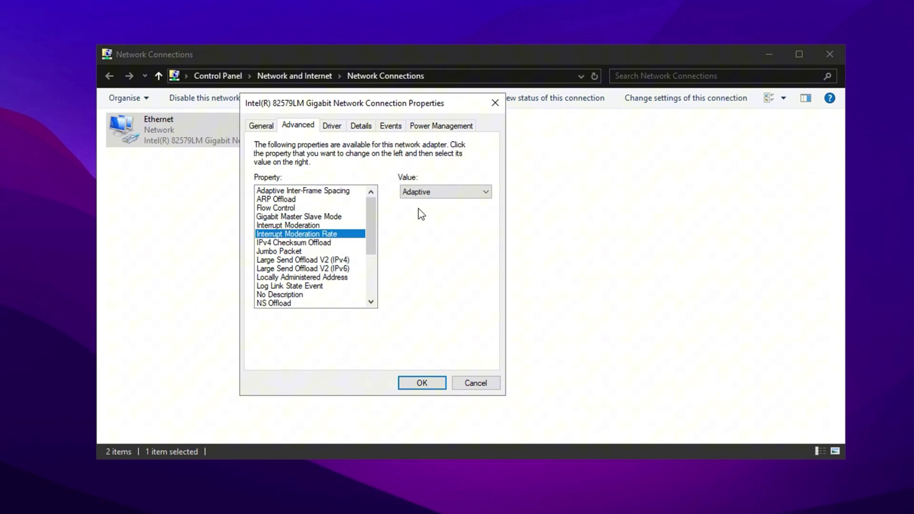
{"action": "left_click", "coordinate": [428, 194]}
{"action": "left_click", "coordinate": [419, 256]}
Step: Disable IPv4 Checksum Offload and Large Send Offload V2 for both IPv4 and IPv6
{"action": "left_click", "coordinate": [304, 243]}
{"action": "left_click", "coordinate": [443, 192]}
{"action": "left_click", "coordinate": [419, 201]}
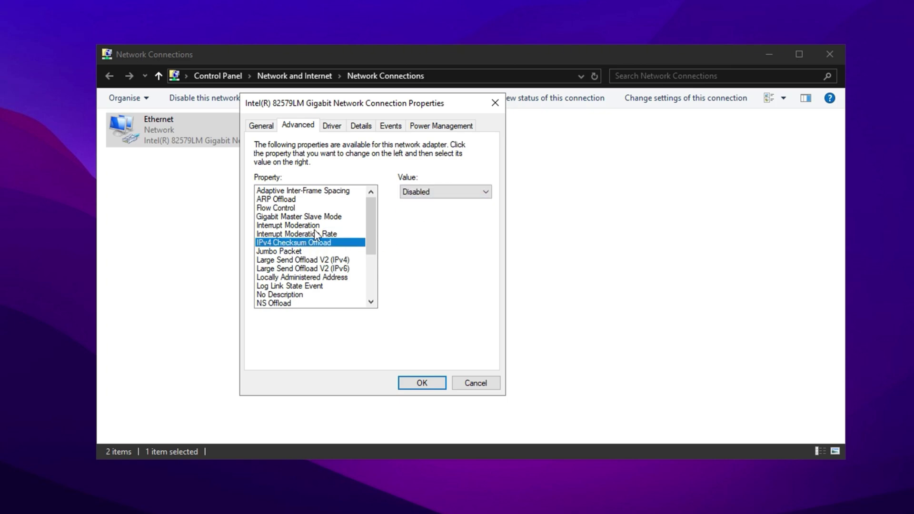
{"action": "left_click", "coordinate": [293, 252]}
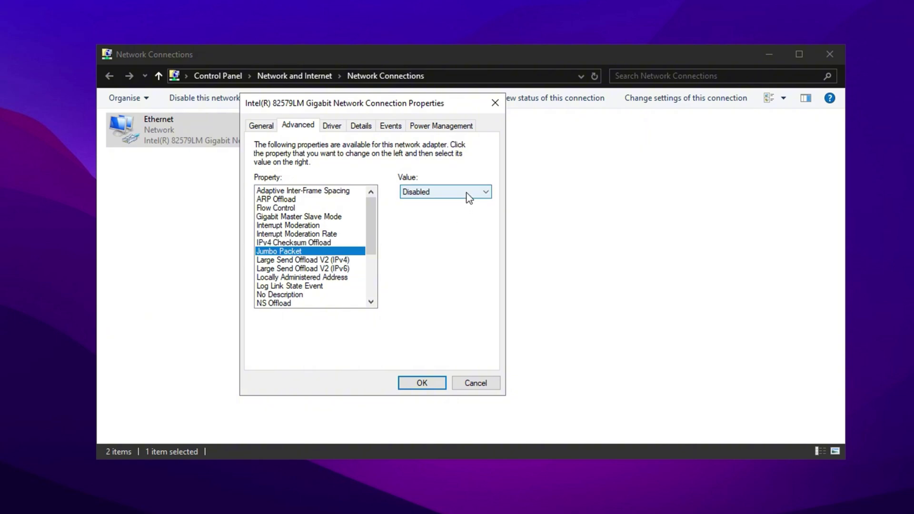
{"action": "left_click", "coordinate": [327, 261]}
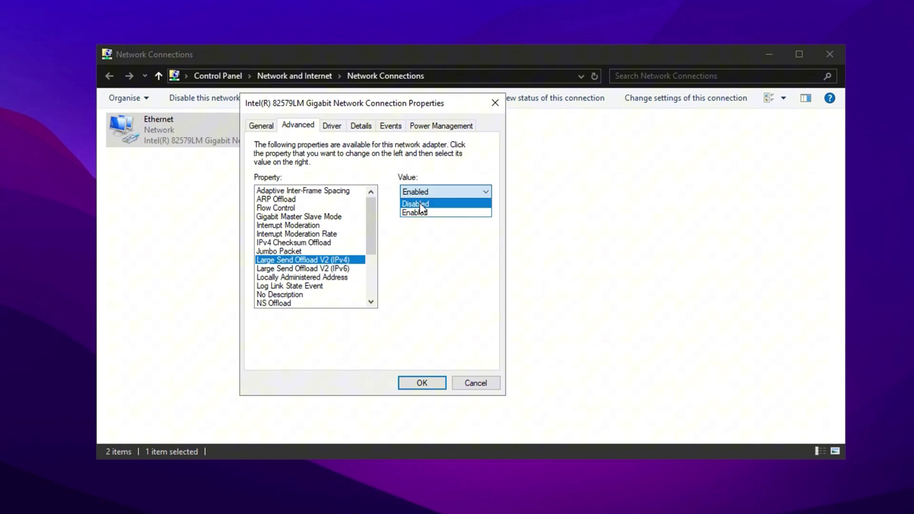
{"action": "left_click", "coordinate": [417, 204]}
{"action": "left_click", "coordinate": [340, 269]}
{"action": "left_click", "coordinate": [428, 192]}
{"action": "left_click", "coordinate": [416, 202]}
Step: Review Receive Buffers, Packet Priority & VLAN and Speed & Duplex, leaving them unchanged
{"action": "scroll", "coordinate": [297, 287], "scroll_direction": "down", "scroll_amount": 2}
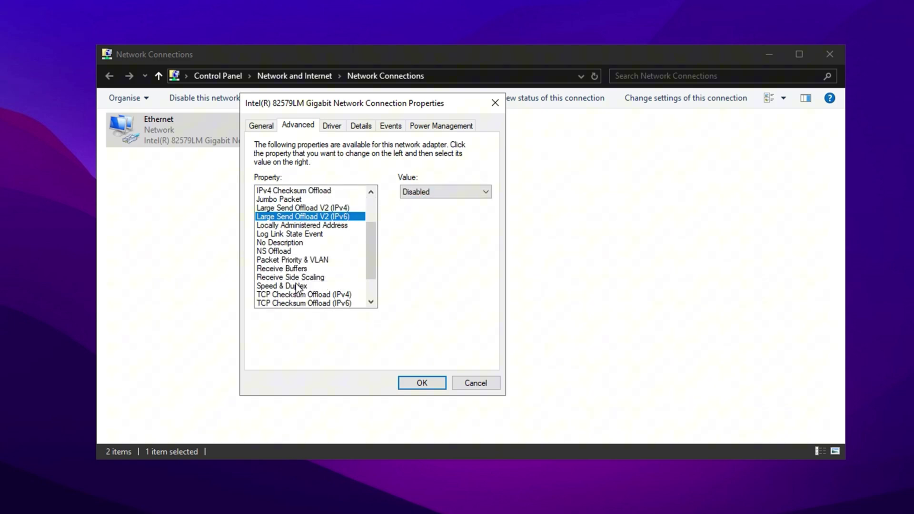
{"action": "left_click", "coordinate": [292, 269]}
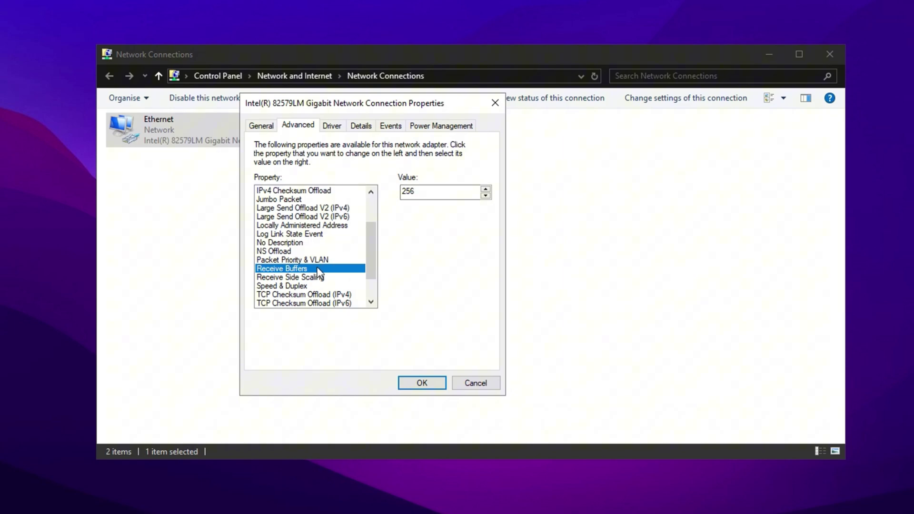
{"action": "left_click", "coordinate": [288, 259]}
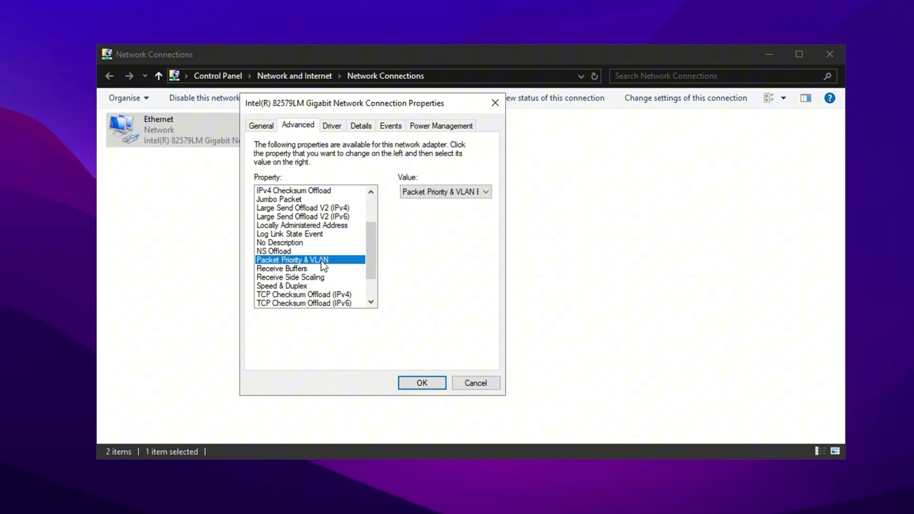
{"action": "left_click", "coordinate": [446, 192]}
{"action": "left_click", "coordinate": [446, 193]}
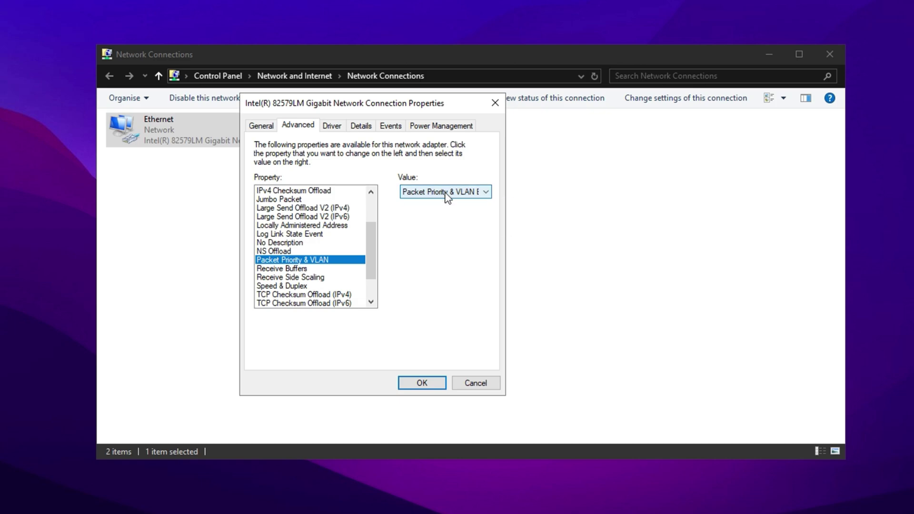
{"action": "left_click", "coordinate": [295, 286]}
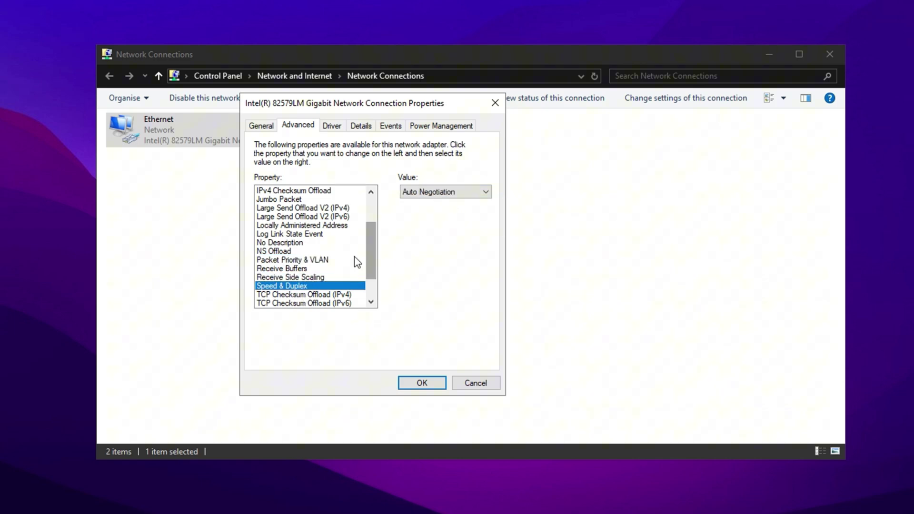
{"action": "scroll", "coordinate": [343, 268], "scroll_direction": "down", "scroll_amount": 2}
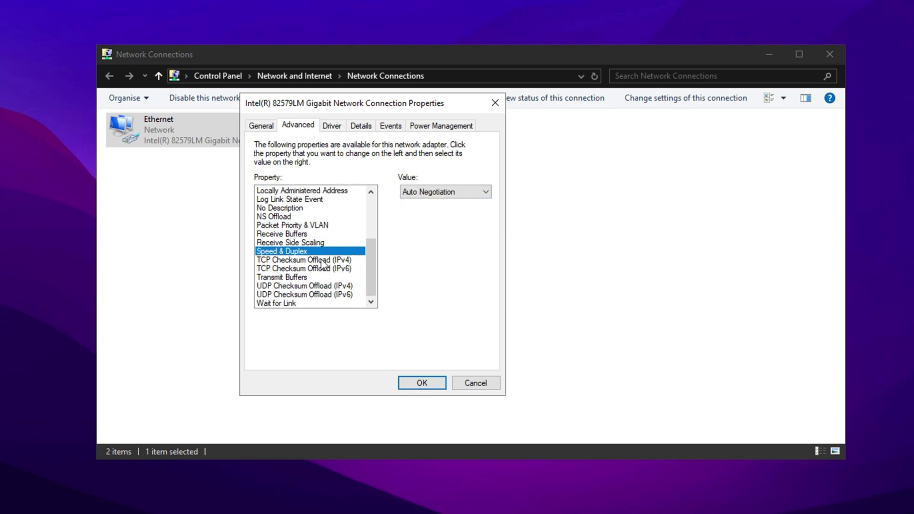
Step: Set TCP Checksum Offload (IPv4) and UDP Checksum Offload (IPv4 and IPv6) to Disabled
{"action": "left_click", "coordinate": [323, 261]}
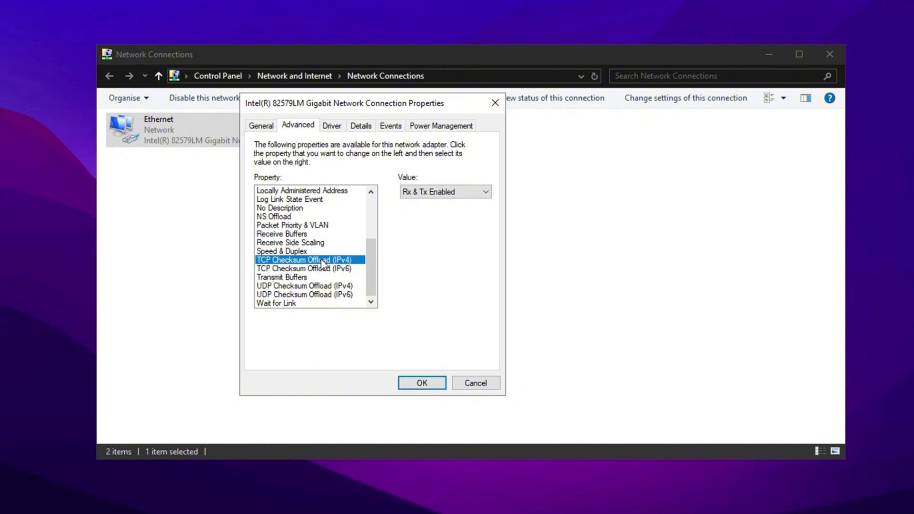
{"action": "left_click", "coordinate": [414, 193]}
{"action": "left_click", "coordinate": [415, 202]}
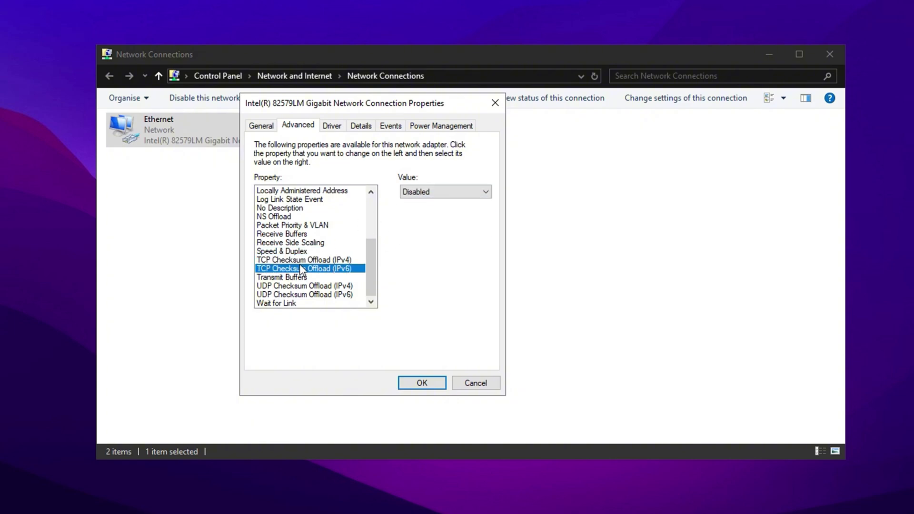
{"action": "left_click", "coordinate": [335, 287]}
{"action": "left_click", "coordinate": [424, 195]}
{"action": "left_click", "coordinate": [414, 202]}
{"action": "left_click", "coordinate": [342, 295]}
{"action": "left_click", "coordinate": [411, 195]}
{"action": "left_click", "coordinate": [413, 202]}
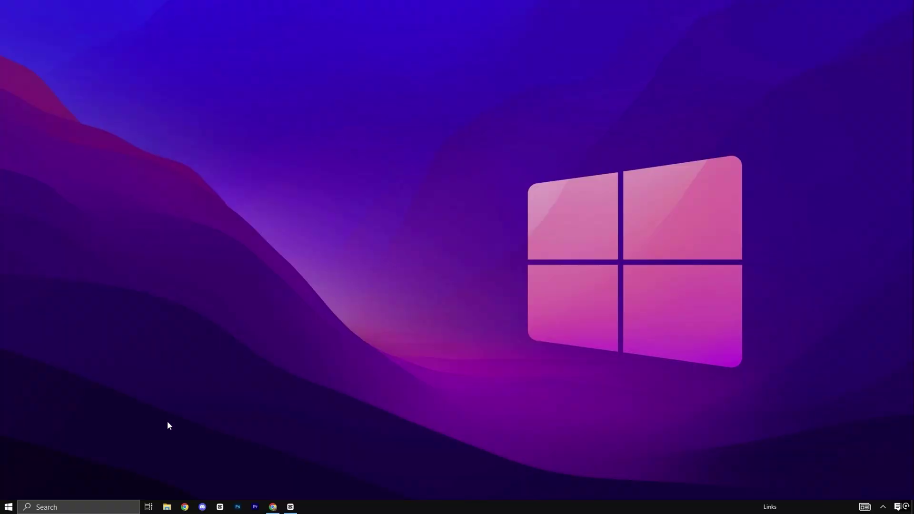
Step: Search 'noti' and switch 'Get notifications from apps and other senders' Off in Notifications & actions
{"action": "key", "text": "super+s"}
{"action": "type", "text": "noti"}
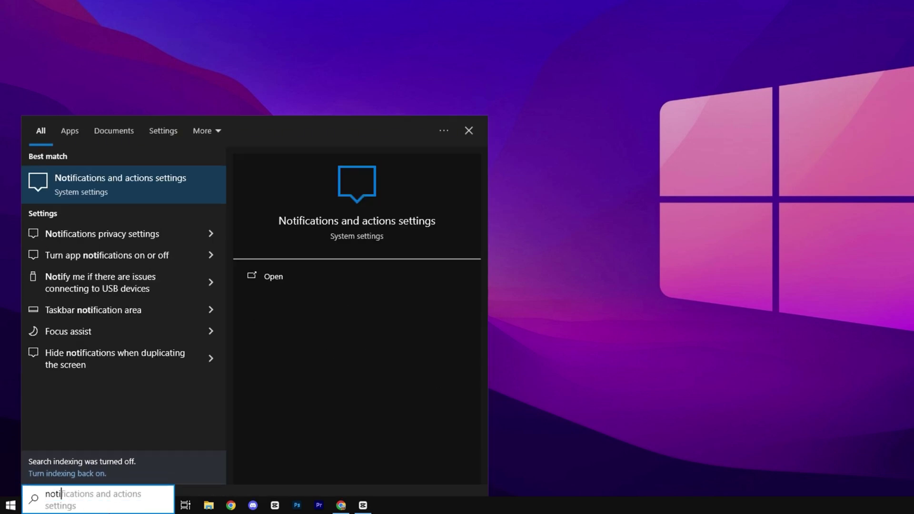
{"action": "left_click", "coordinate": [153, 184]}
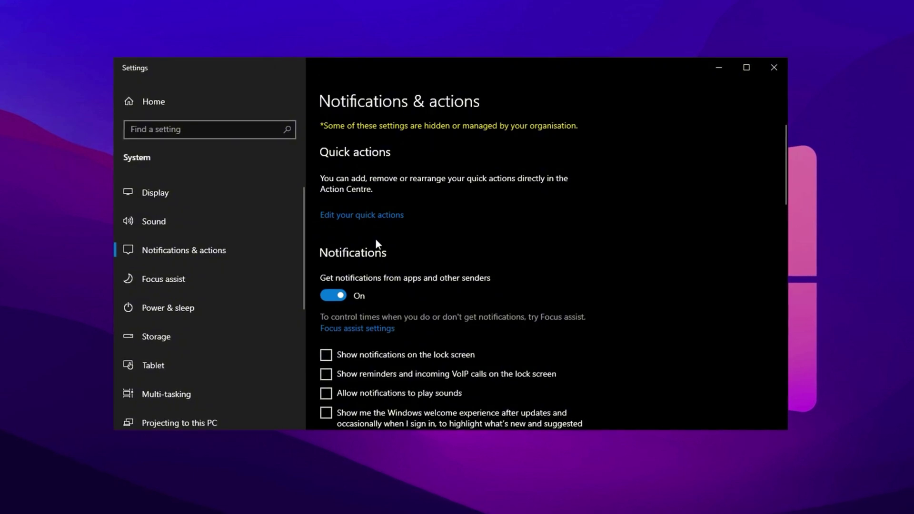
{"action": "left_click", "coordinate": [326, 295]}
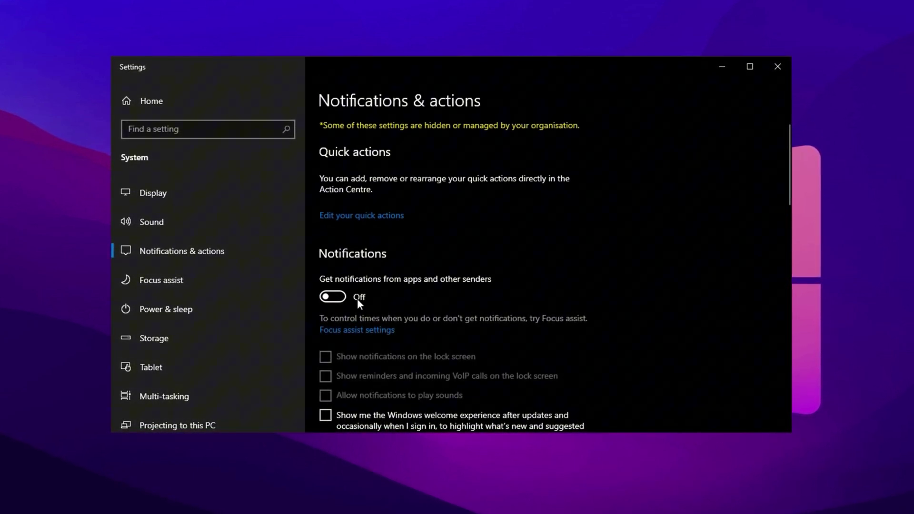
{"action": "scroll", "coordinate": [358, 300], "scroll_direction": "down", "scroll_amount": 2}
{"action": "scroll", "coordinate": [358, 300], "scroll_direction": "down", "scroll_amount": 2}
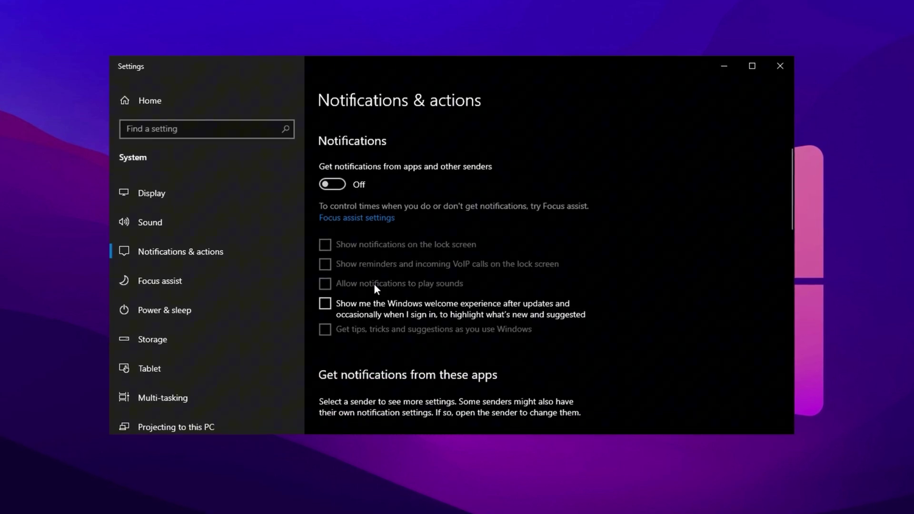
{"action": "scroll", "coordinate": [375, 286], "scroll_direction": "down", "scroll_amount": 2}
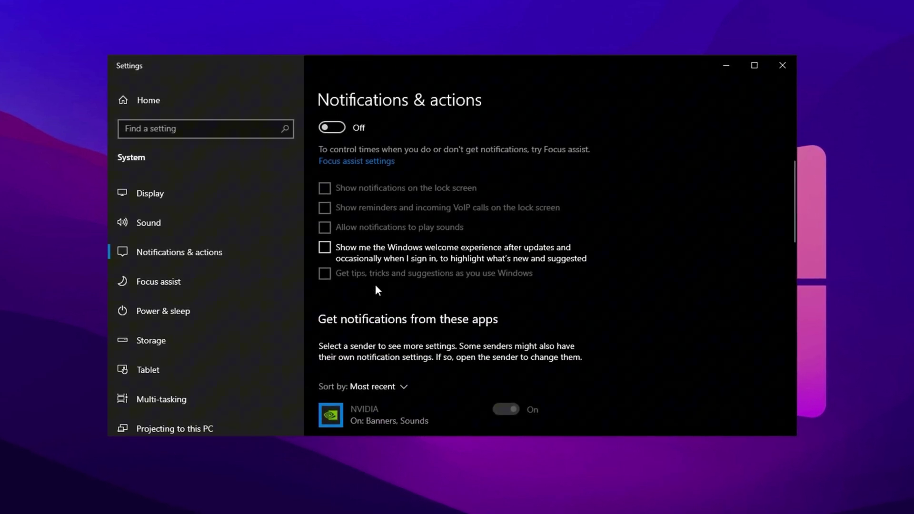
{"action": "scroll", "coordinate": [375, 285], "scroll_direction": "up", "scroll_amount": 2}
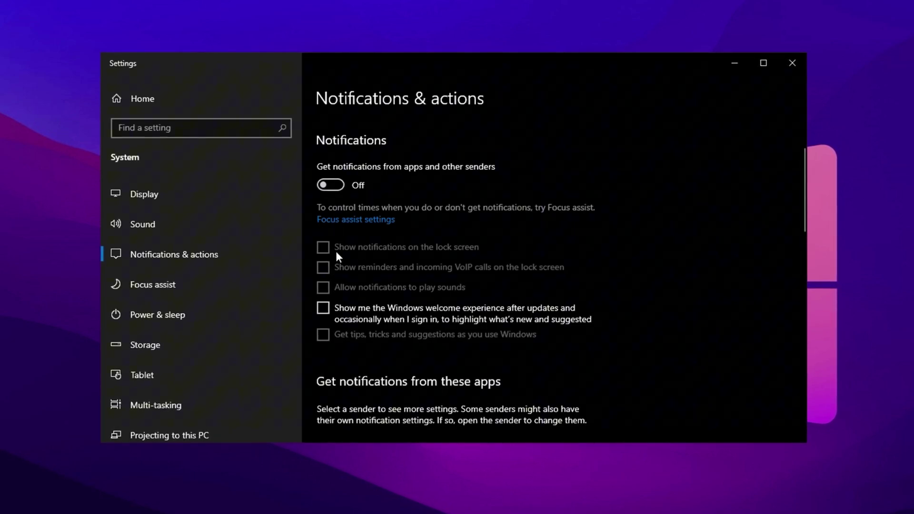
{"action": "scroll", "coordinate": [358, 290], "scroll_direction": "down", "scroll_amount": 3}
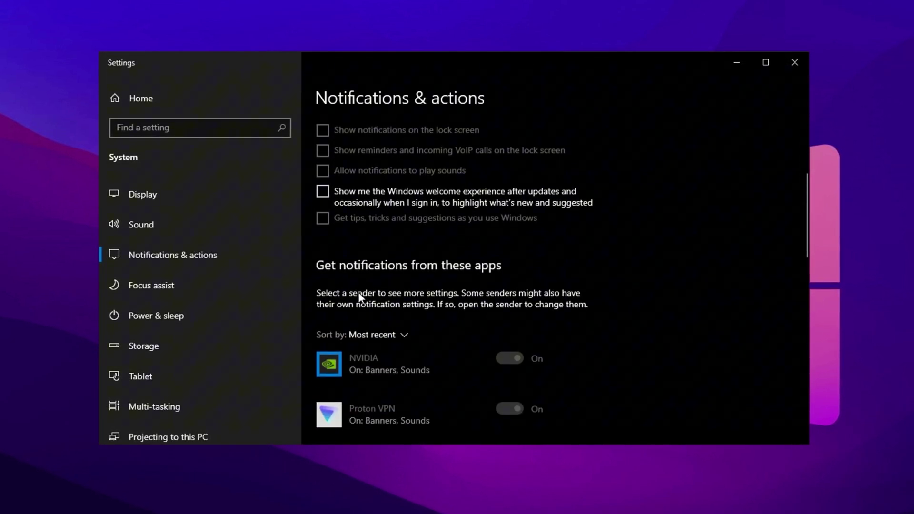
{"action": "scroll", "coordinate": [358, 292], "scroll_direction": "up", "scroll_amount": 3}
{"action": "scroll", "coordinate": [358, 293], "scroll_direction": "down", "scroll_amount": 5}
{"action": "scroll", "coordinate": [357, 292], "scroll_direction": "up", "scroll_amount": 6}
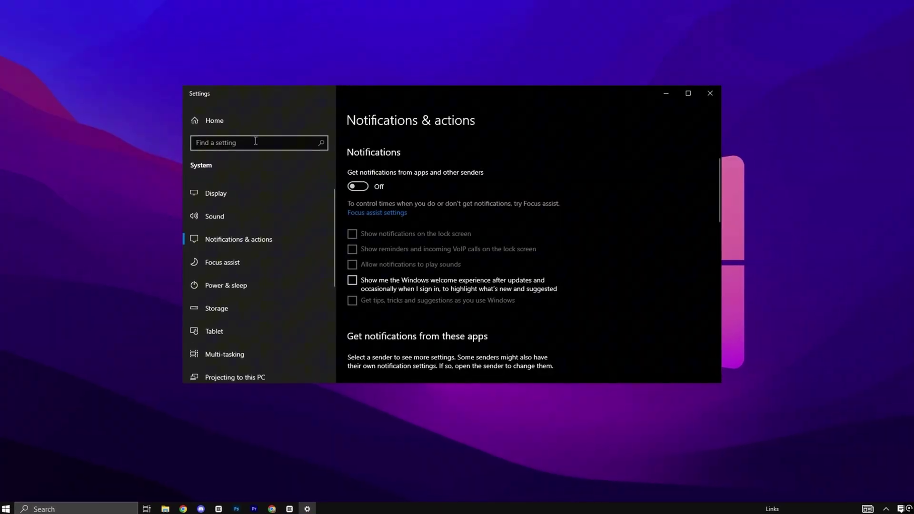
Step: Search 'backgr' in Settings and go to the Background apps page
{"action": "left_click", "coordinate": [254, 141]}
{"action": "type", "text": "backgr"}
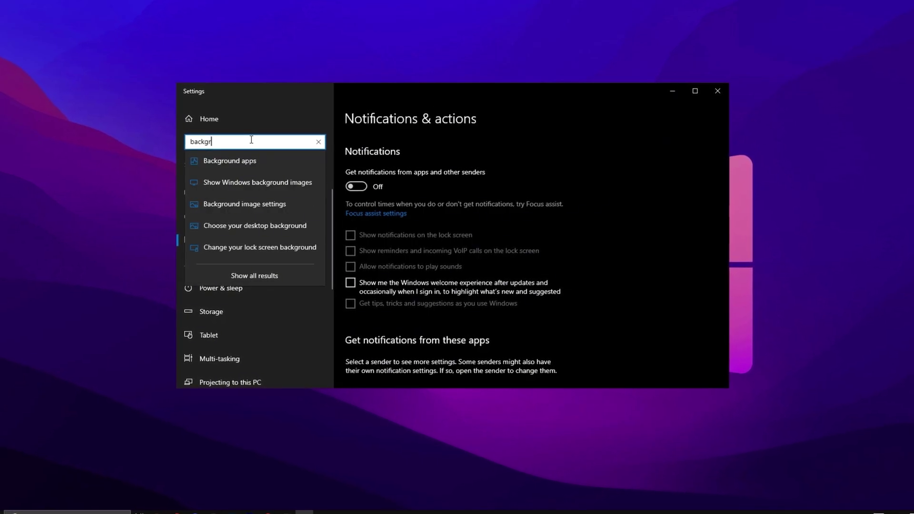
{"action": "left_click", "coordinate": [224, 163]}
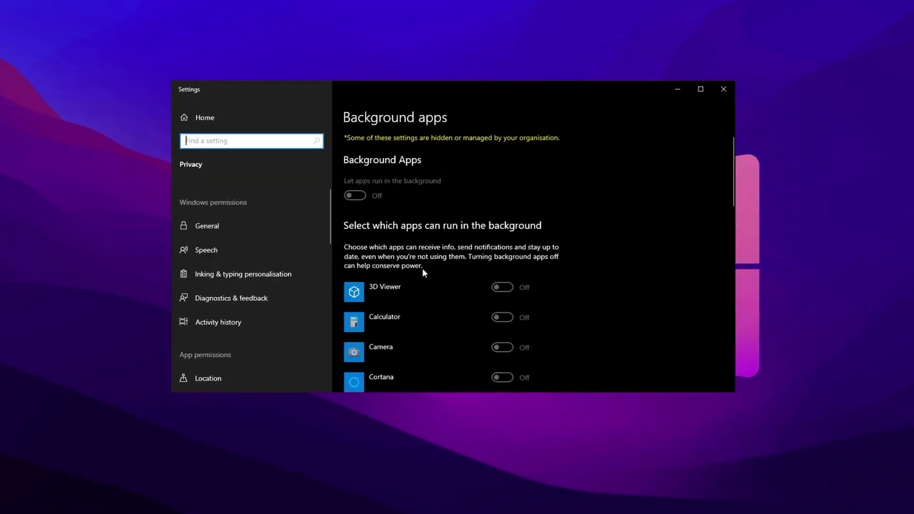
Step: Scroll through the app list to confirm background running is Off for every app
{"action": "scroll", "coordinate": [422, 269], "scroll_direction": "down", "scroll_amount": 2}
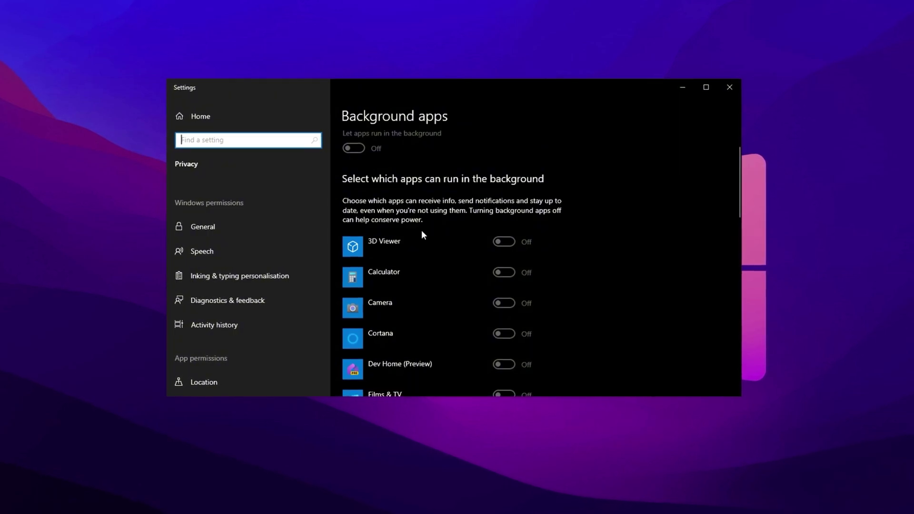
{"action": "scroll", "coordinate": [436, 243], "scroll_direction": "down", "scroll_amount": 8}
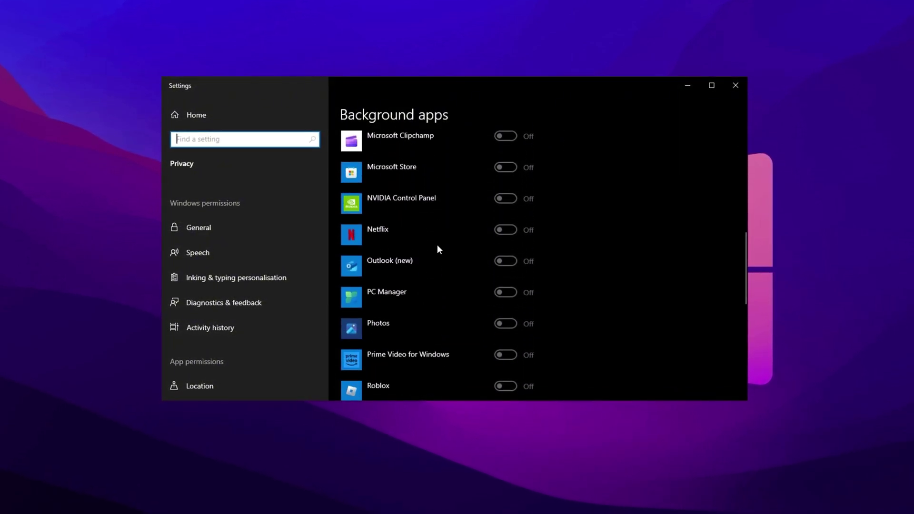
{"action": "scroll", "coordinate": [437, 247], "scroll_direction": "down", "scroll_amount": 10}
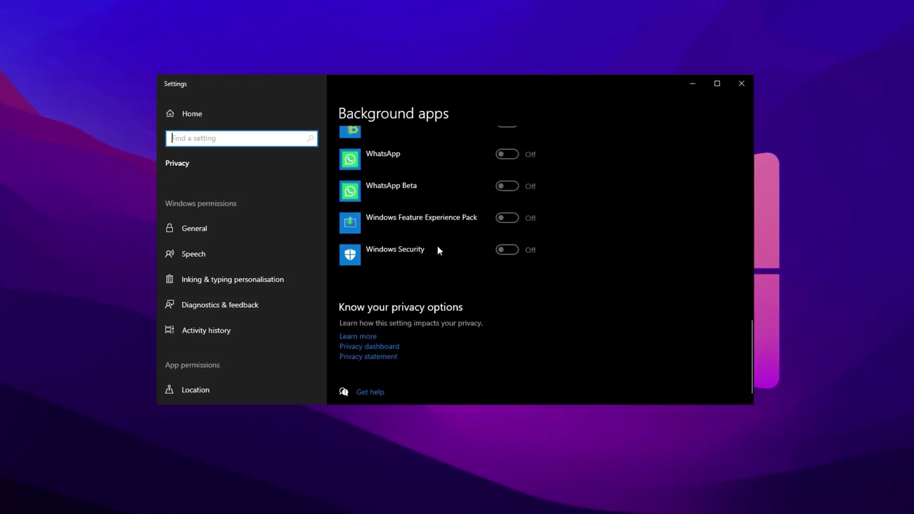
{"action": "scroll", "coordinate": [437, 246], "scroll_direction": "up", "scroll_amount": 6}
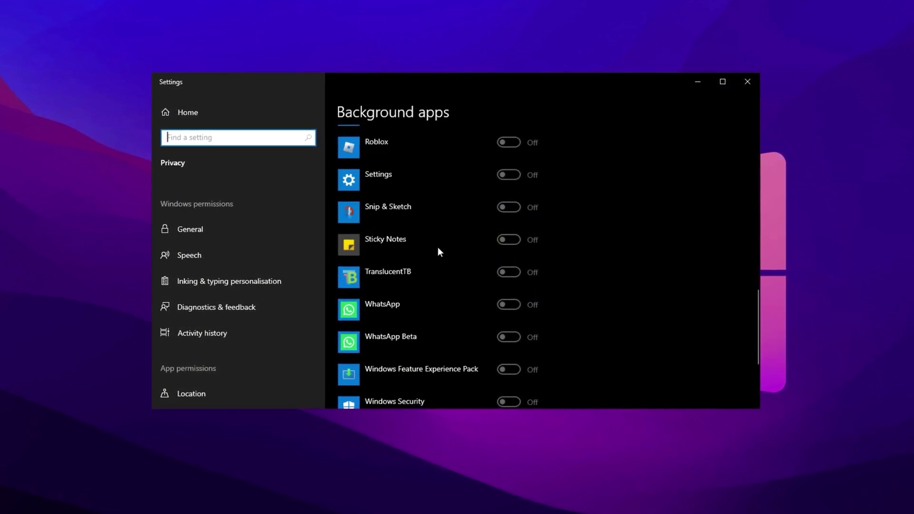
{"action": "scroll", "coordinate": [440, 258], "scroll_direction": "up", "scroll_amount": 3}
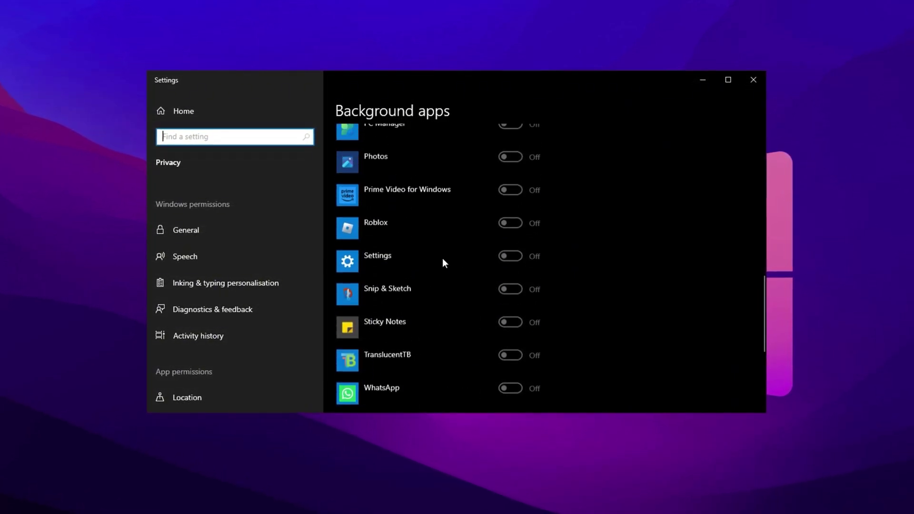
{"action": "scroll", "coordinate": [441, 258], "scroll_direction": "up", "scroll_amount": 6}
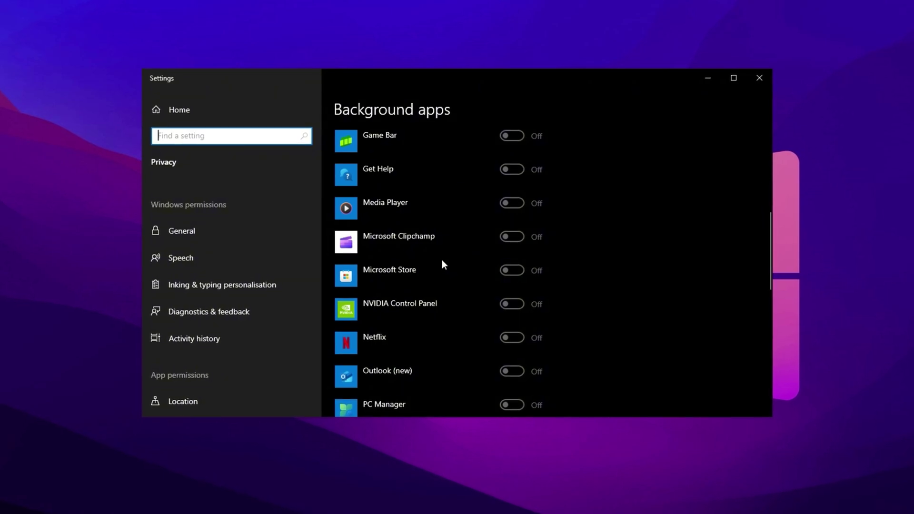
{"action": "scroll", "coordinate": [442, 260], "scroll_direction": "up", "scroll_amount": 8}
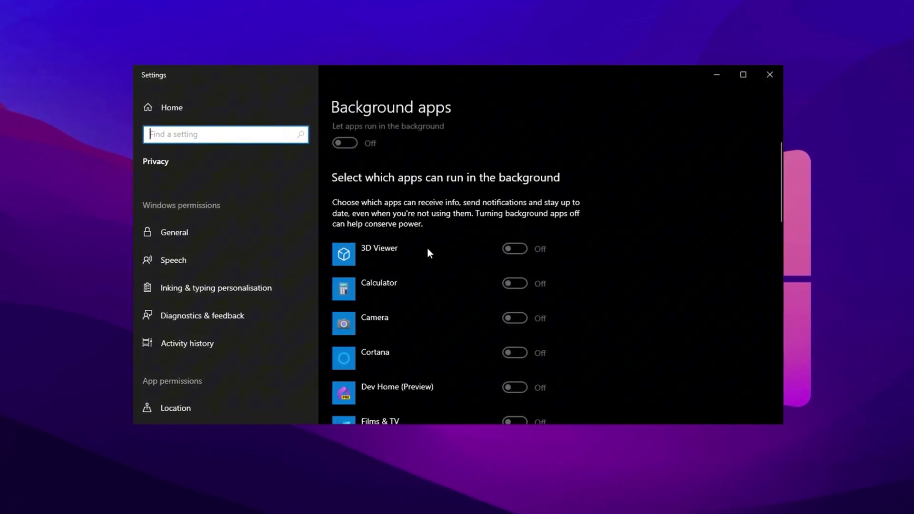
{"action": "scroll", "coordinate": [427, 250], "scroll_direction": "down", "scroll_amount": 5}
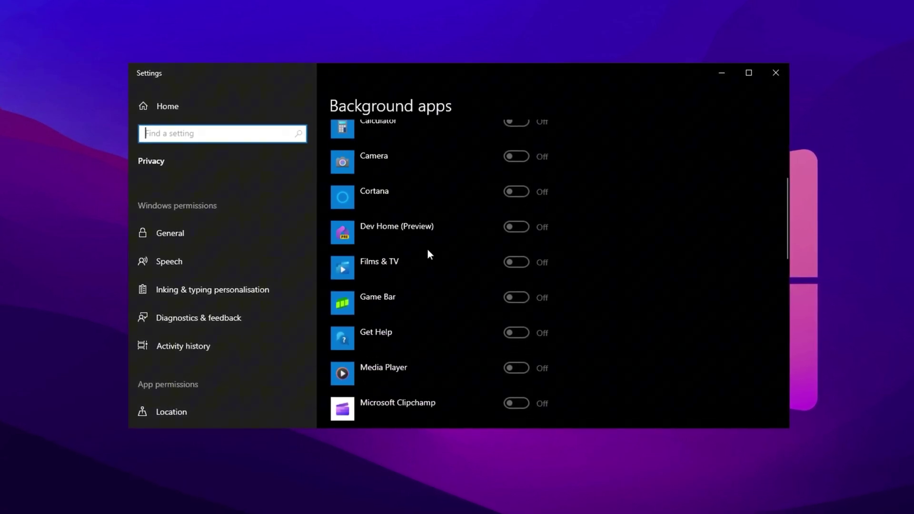
{"action": "scroll", "coordinate": [427, 249], "scroll_direction": "down", "scroll_amount": 6}
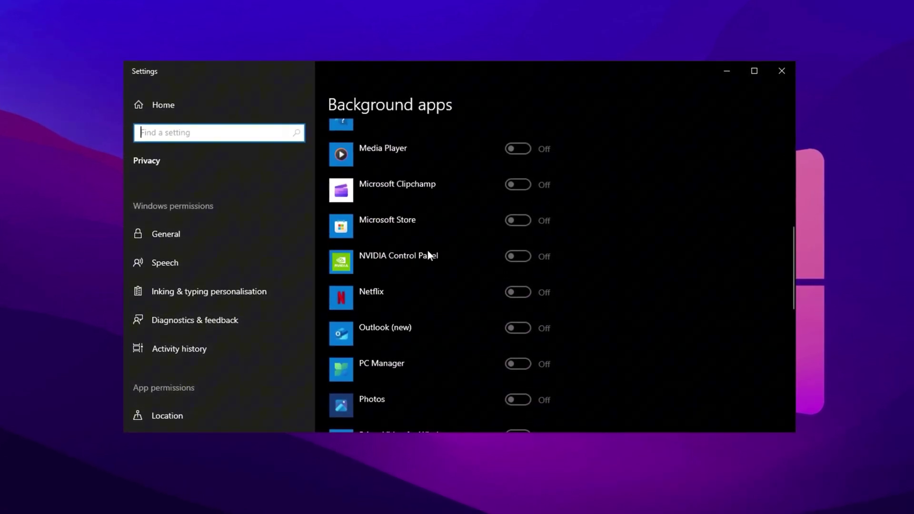
{"action": "scroll", "coordinate": [427, 252], "scroll_direction": "down", "scroll_amount": 6}
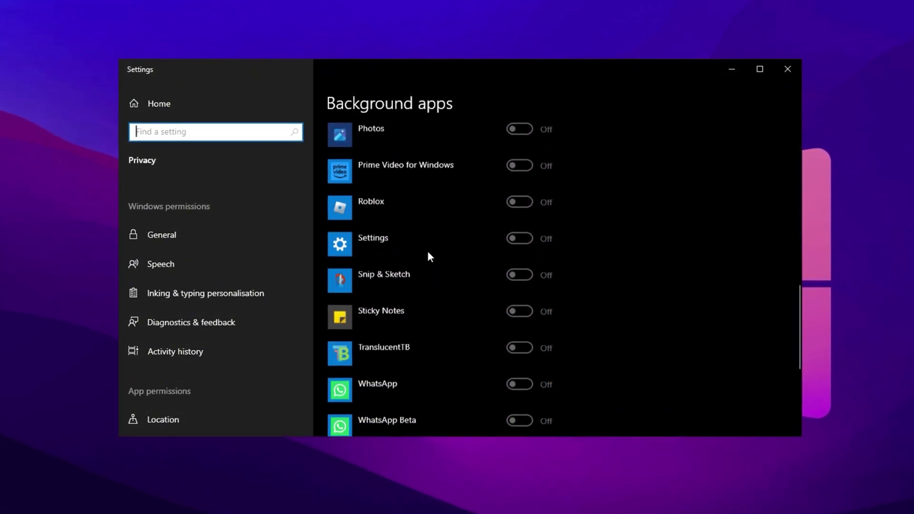
{"action": "scroll", "coordinate": [428, 253], "scroll_direction": "down", "scroll_amount": 3}
{"action": "scroll", "coordinate": [428, 255], "scroll_direction": "up", "scroll_amount": 6}
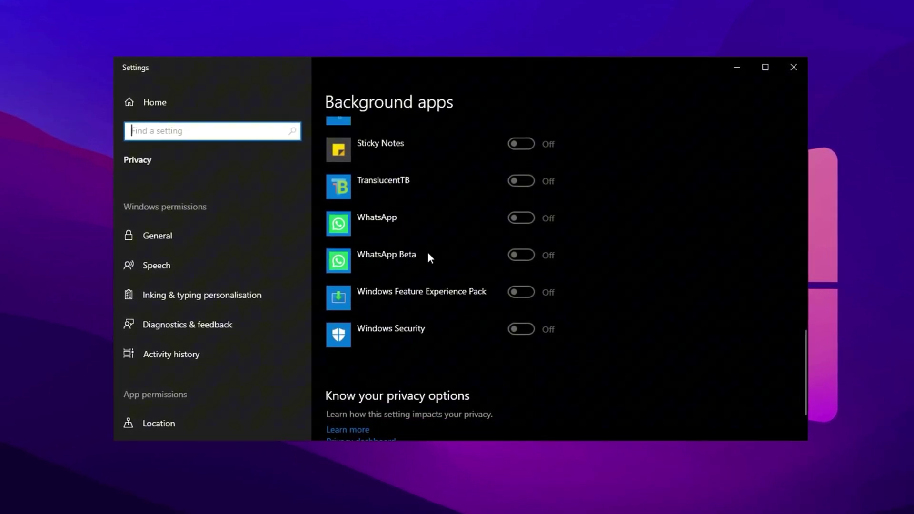
{"action": "scroll", "coordinate": [428, 254], "scroll_direction": "up", "scroll_amount": 12}
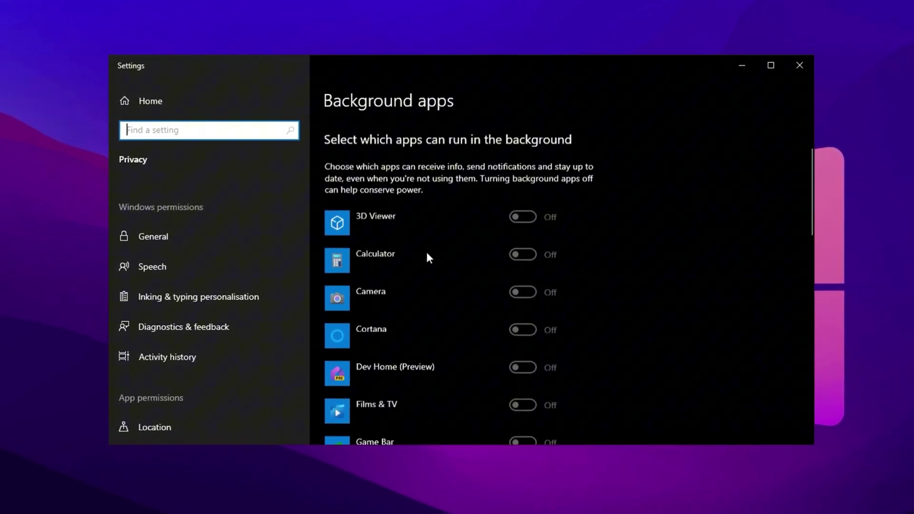
{"action": "scroll", "coordinate": [427, 254], "scroll_direction": "down", "scroll_amount": 2}
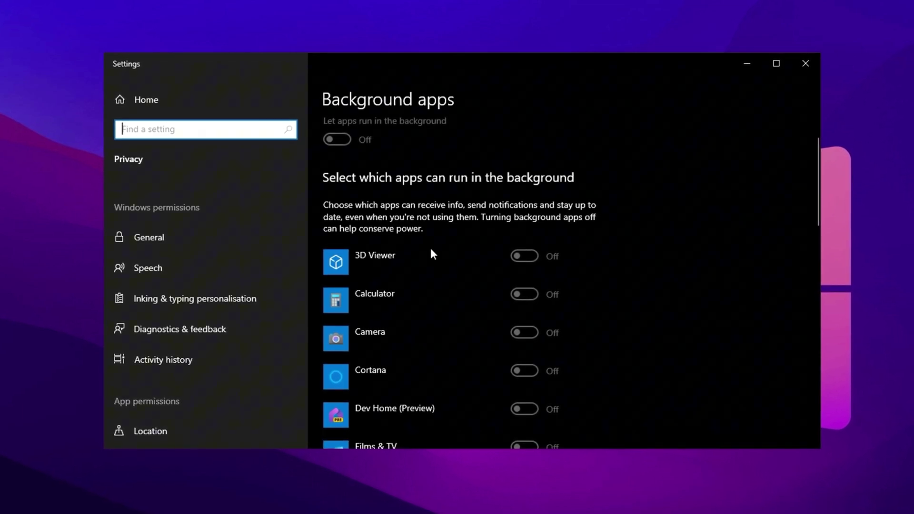